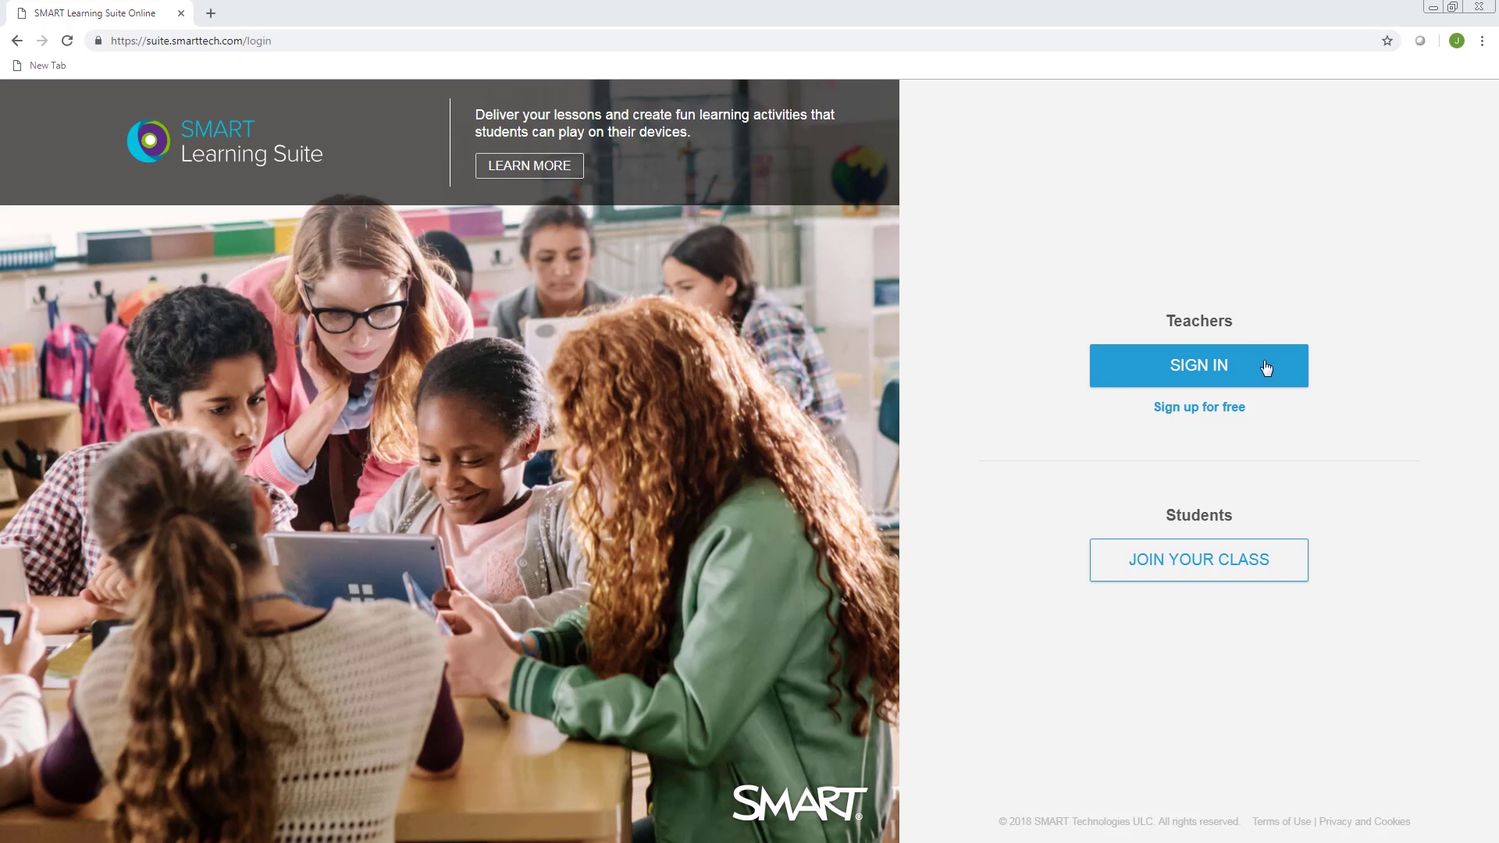
- Sign in to SMART Learning Suite Online as a teacher with the saved account
click(1266, 368)
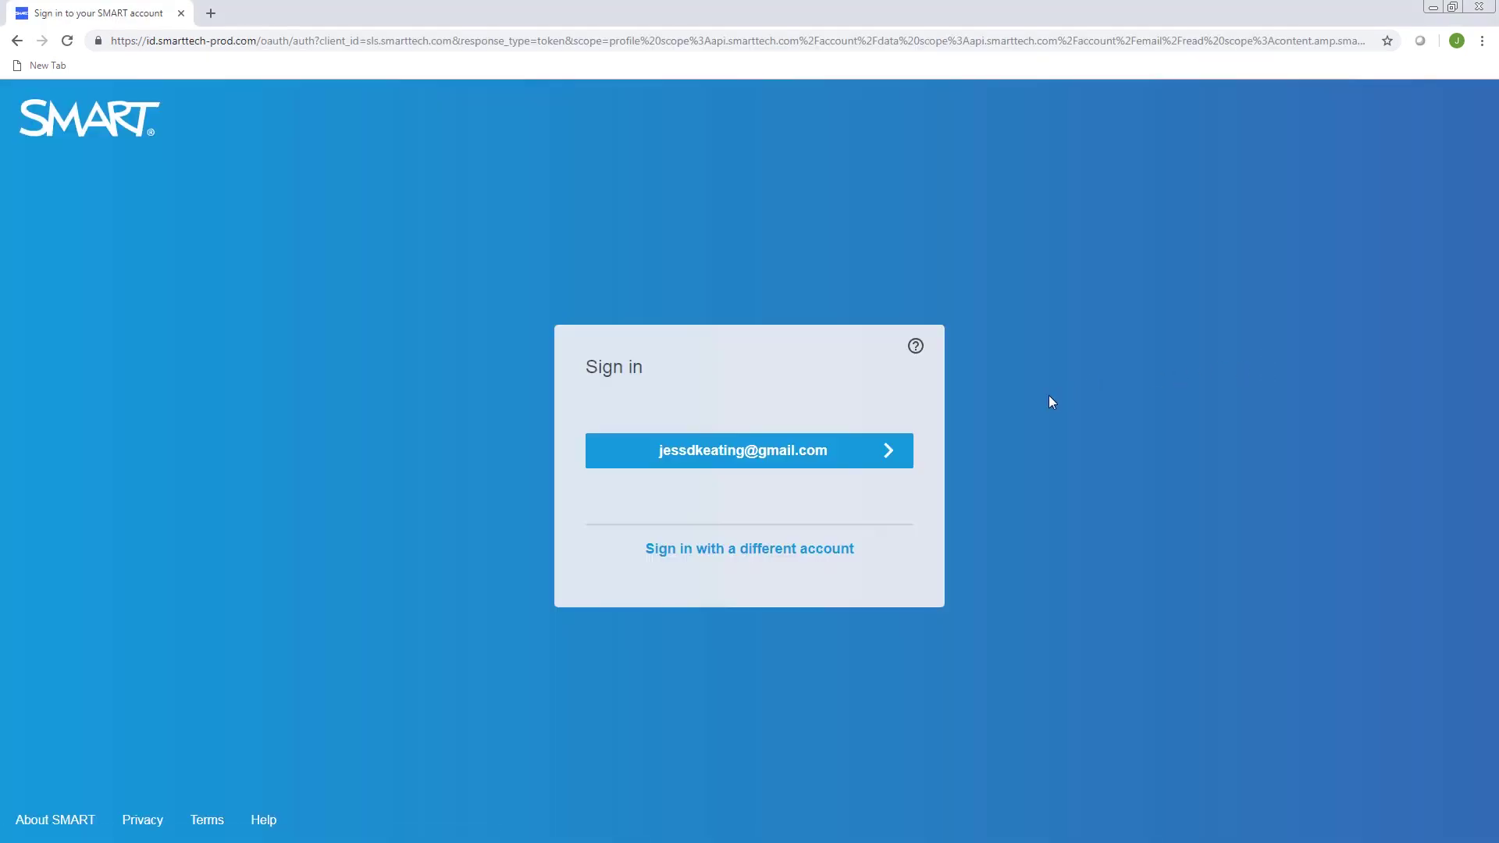
click(845, 458)
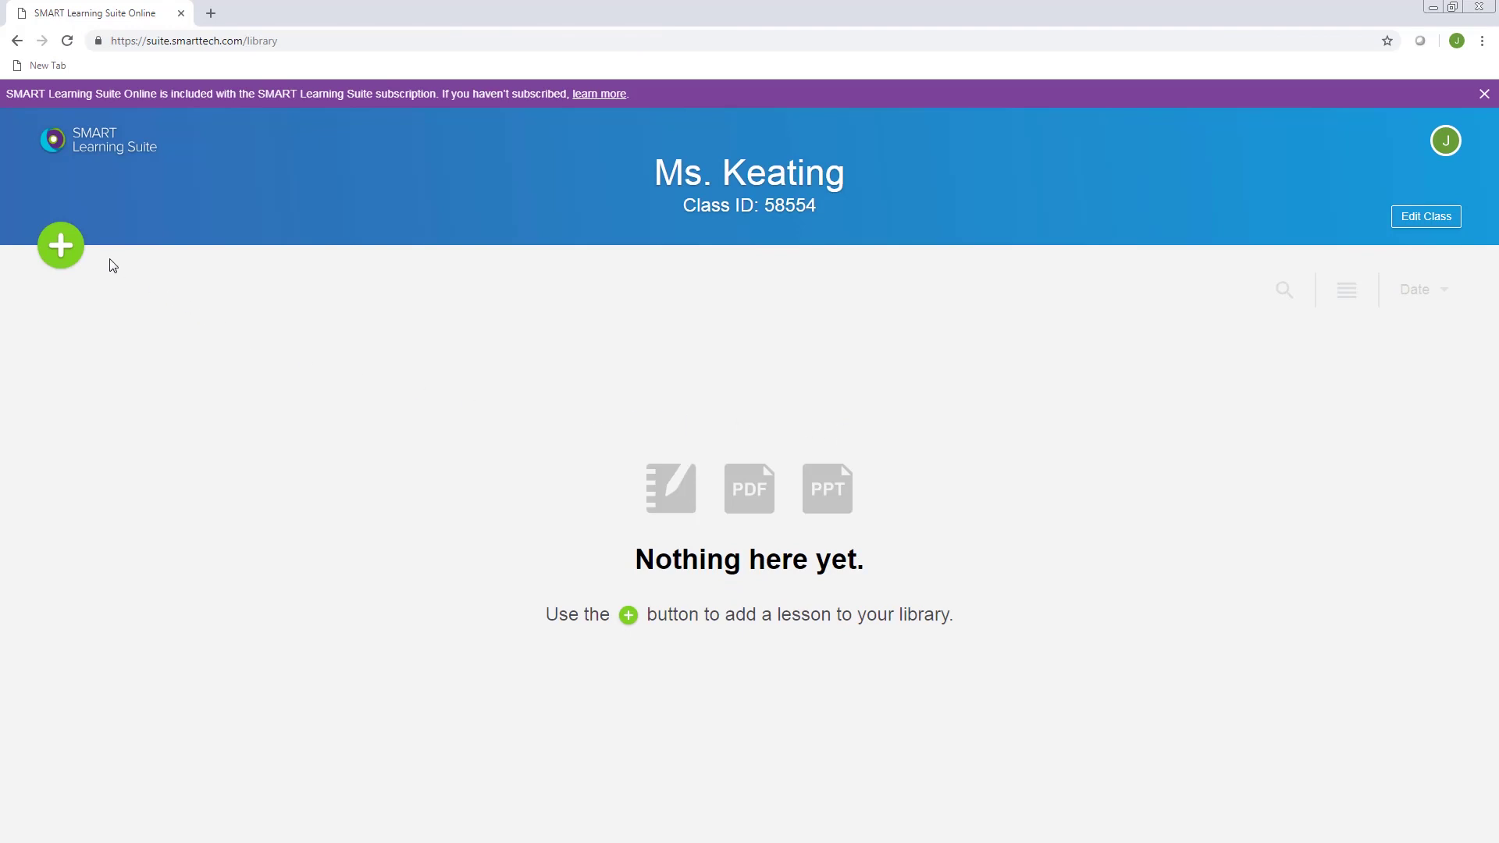
- Begin a new lesson from the library to reach the Create a lesson page
click(71, 256)
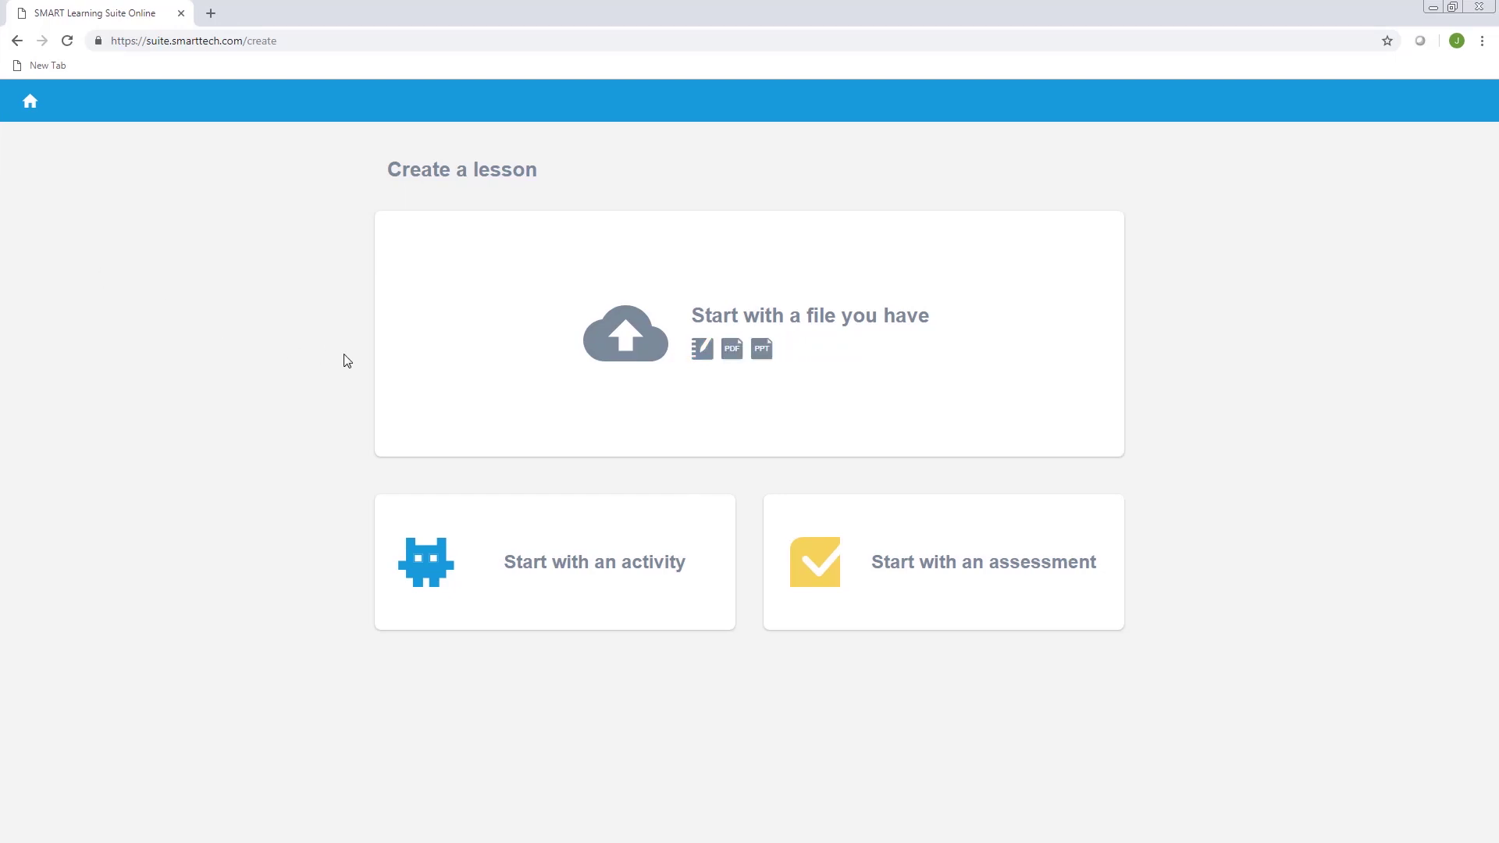
- Upload the Ancient Greek Architecture PDF from the computer as a new lesson
click(620, 381)
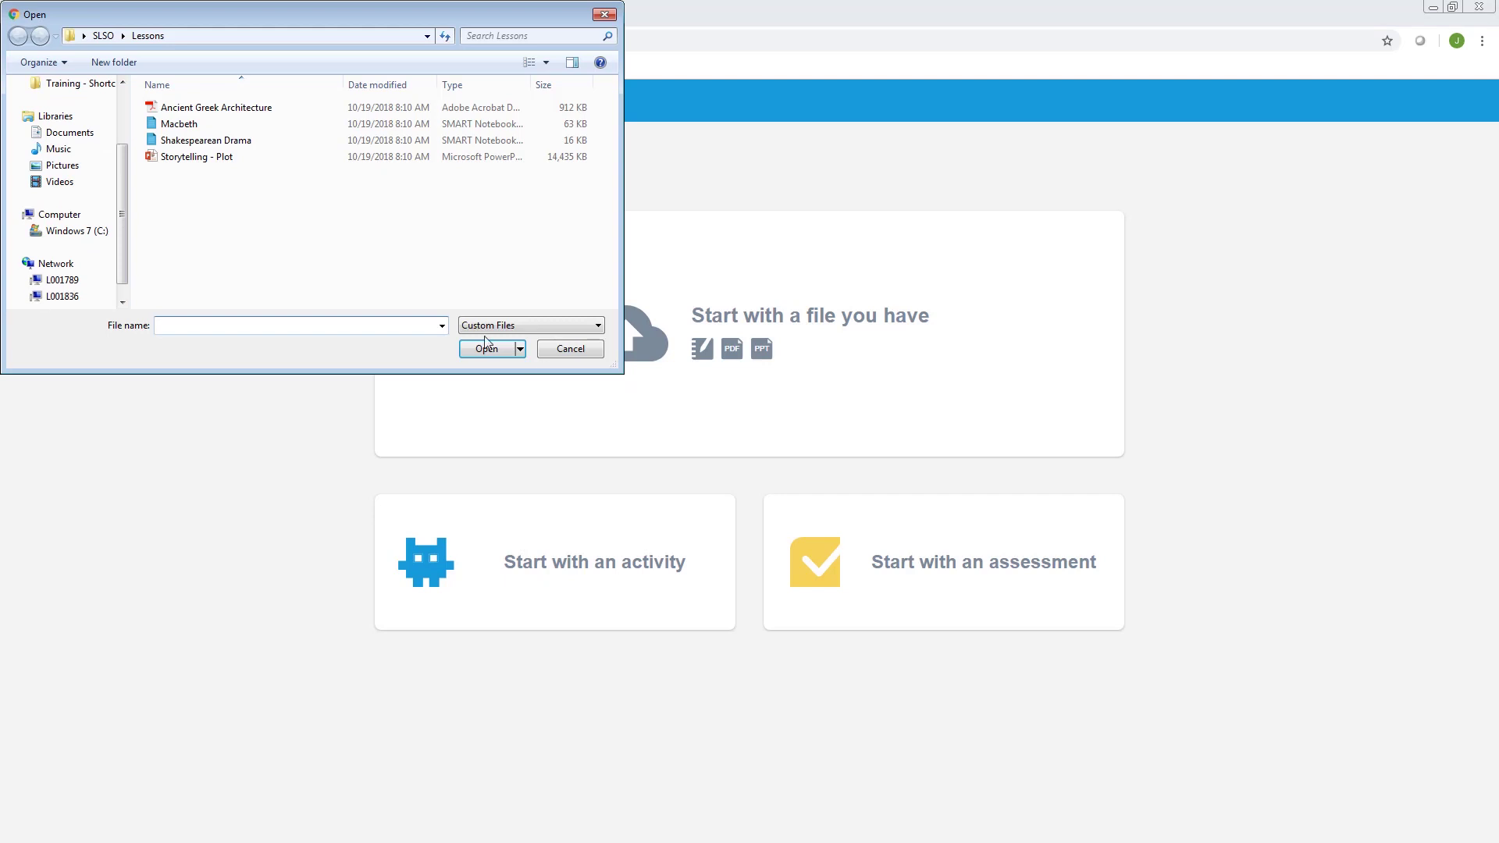
click(271, 112)
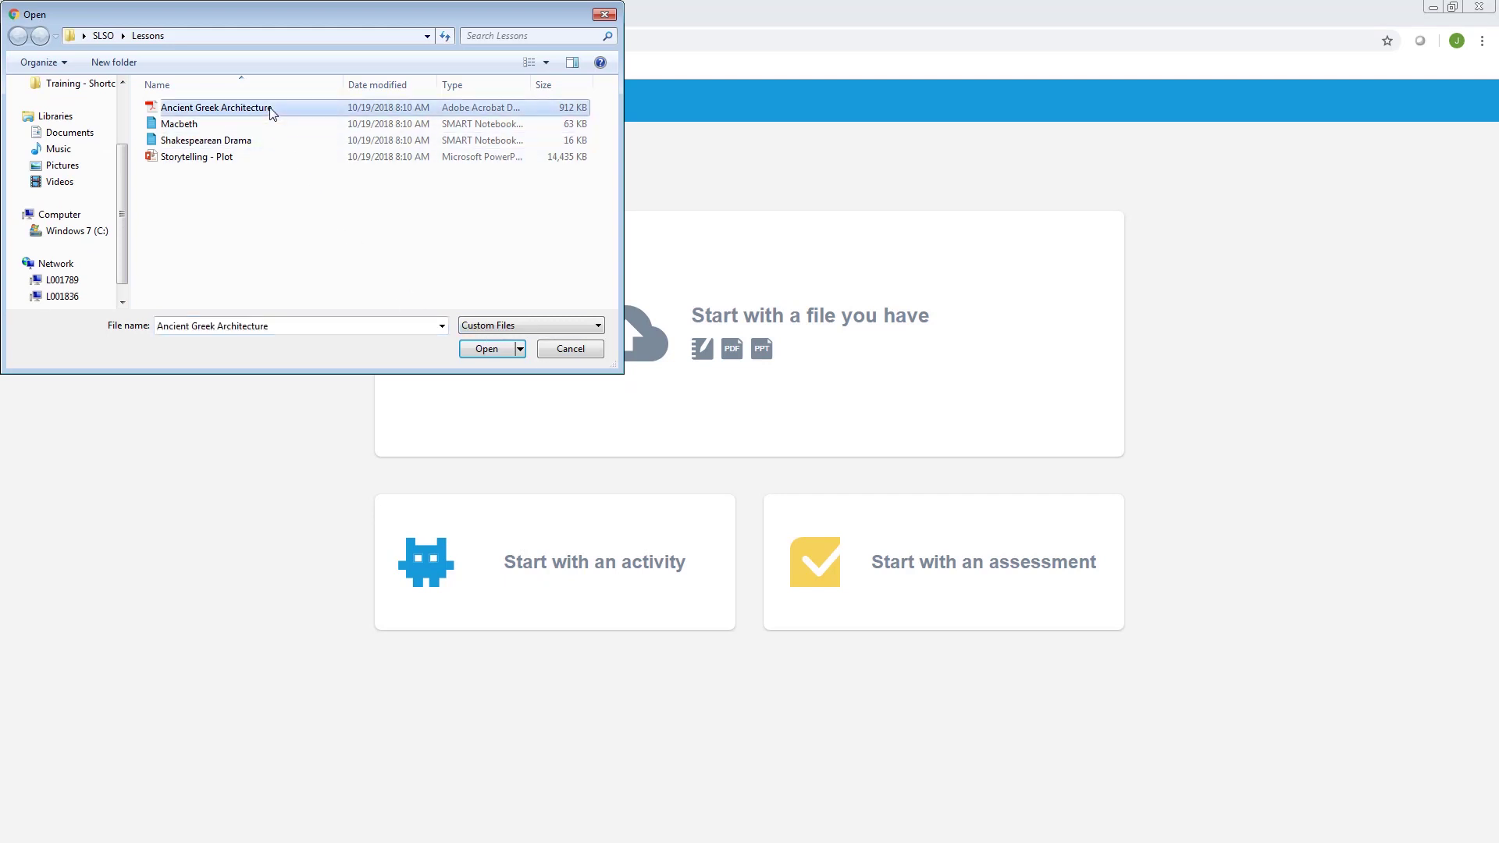
click(506, 349)
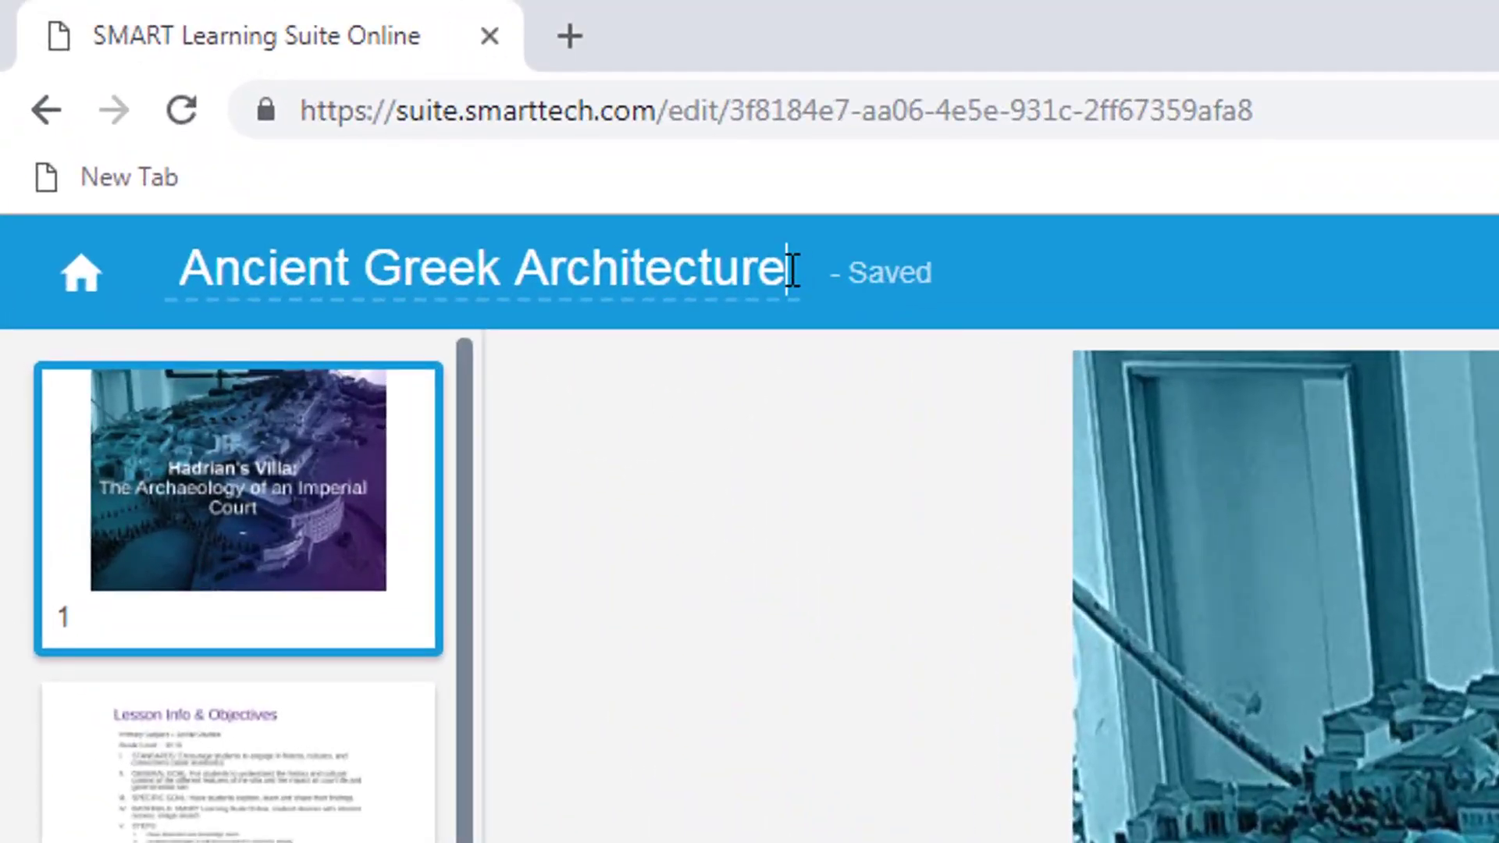
- Replace the lesson title Ancient Greek Architecture with 'Hadrian's Villa'
click(792, 271)
text(Had)
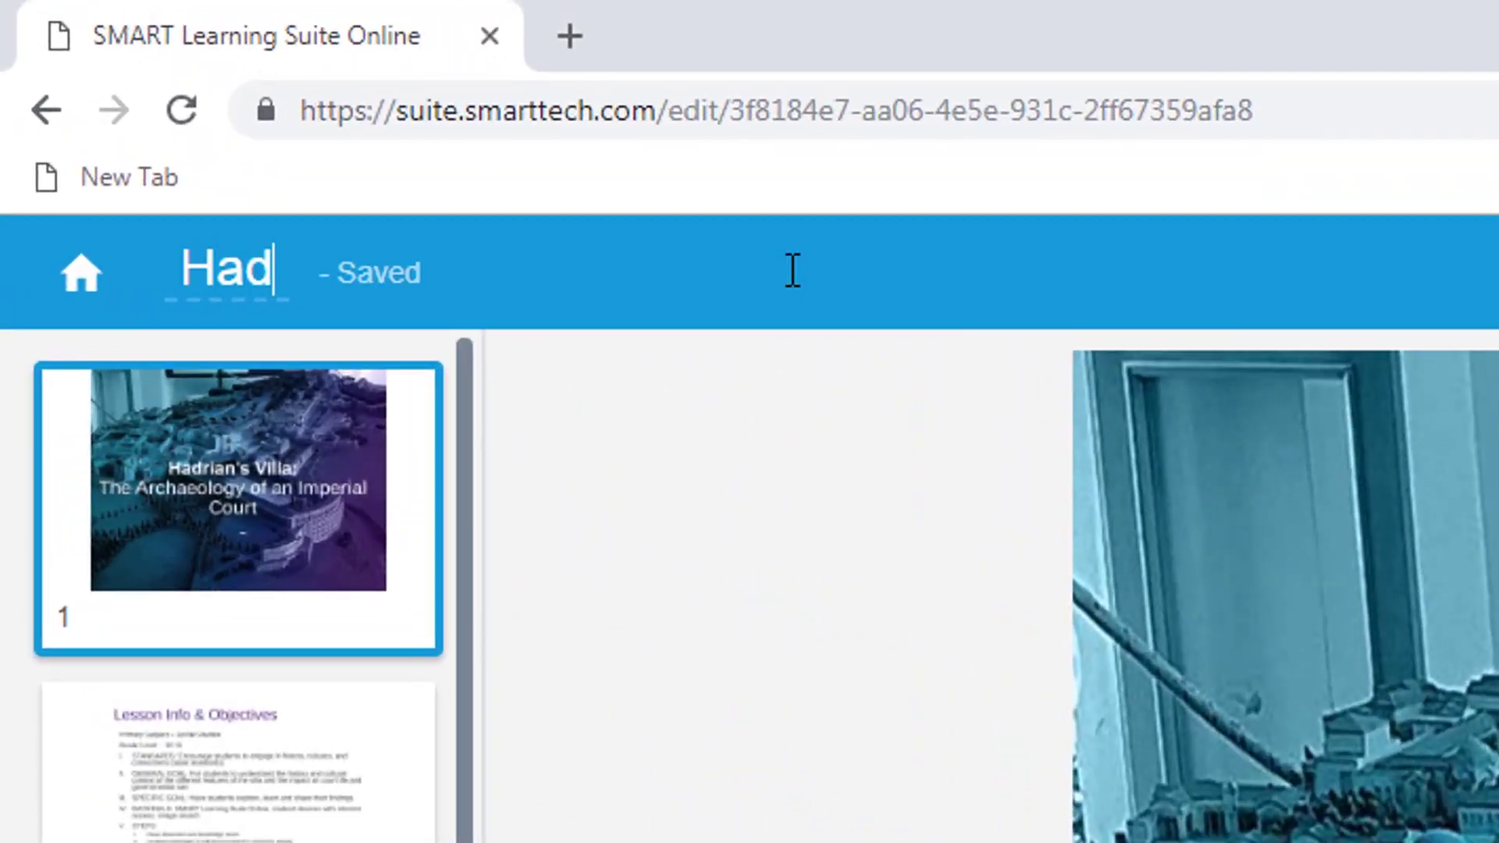
text(rian's )
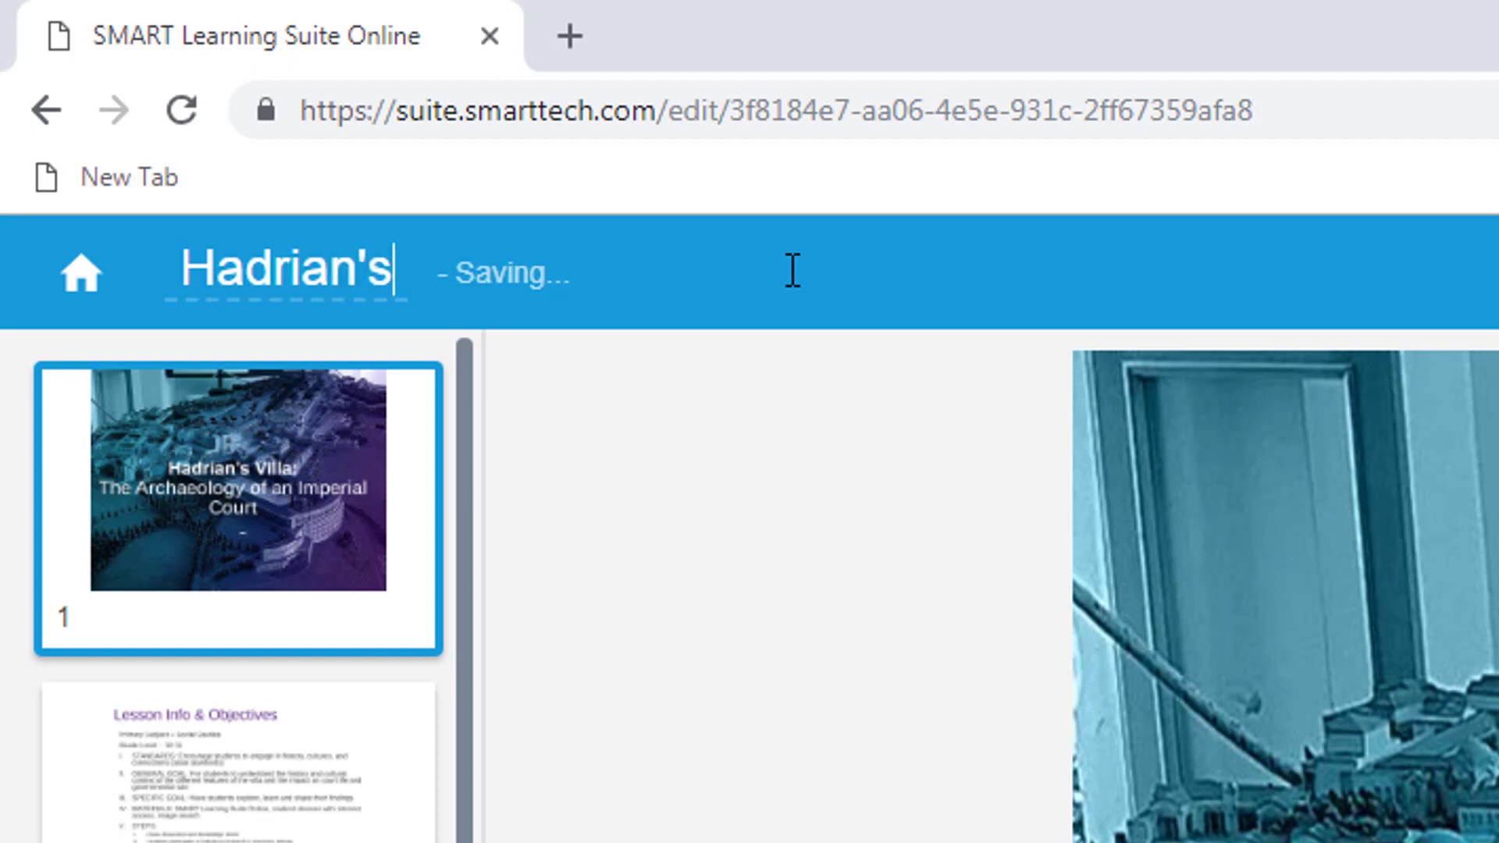
text(Villa)
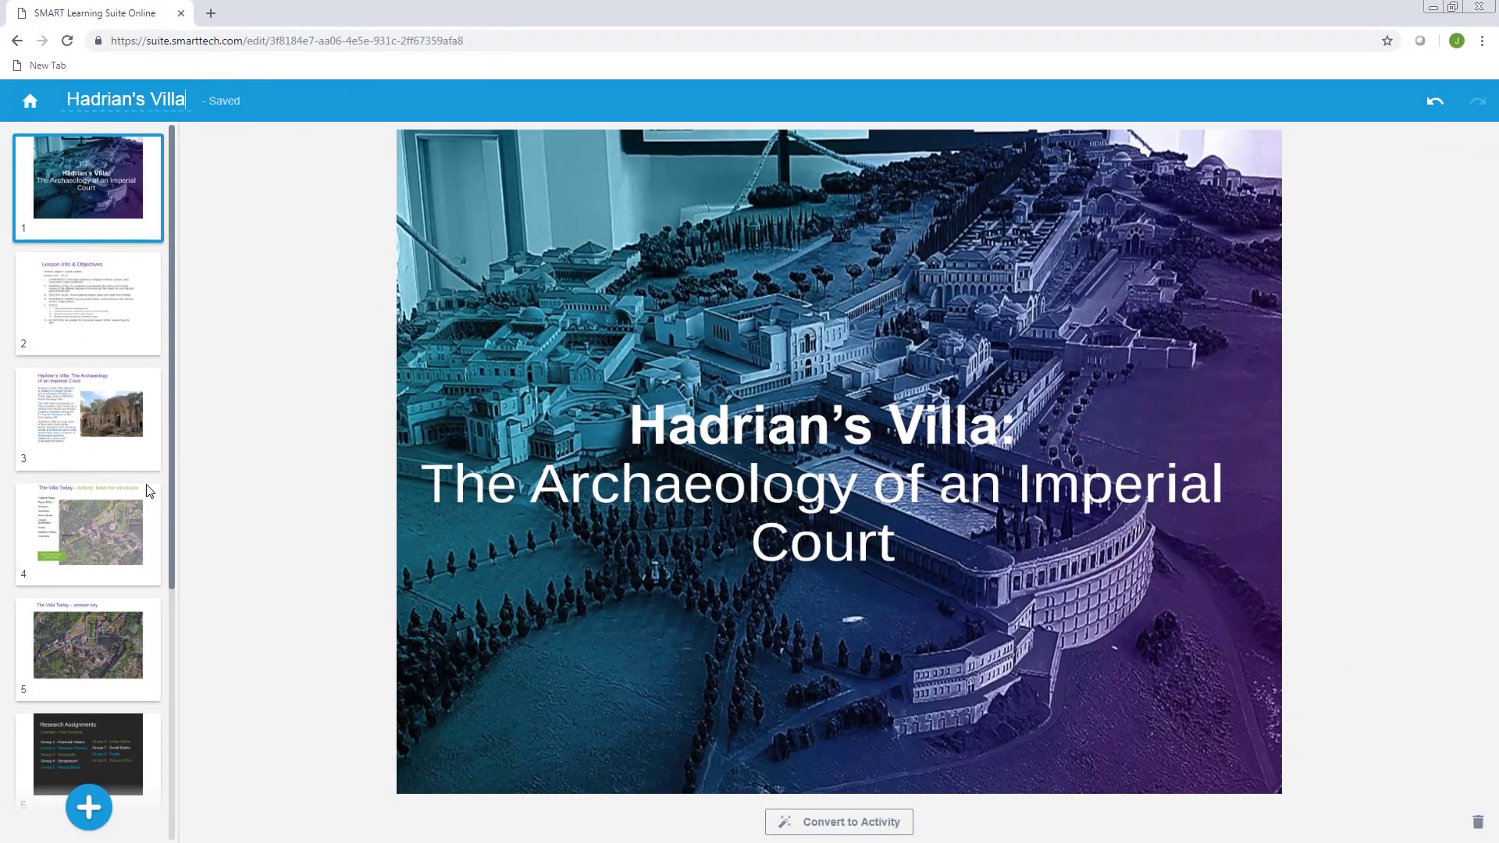
- Move The Villa Today slide above slide 3 and delete the Lesson Info & Objectives slide
click(144, 520)
drag(151, 529, 152, 414)
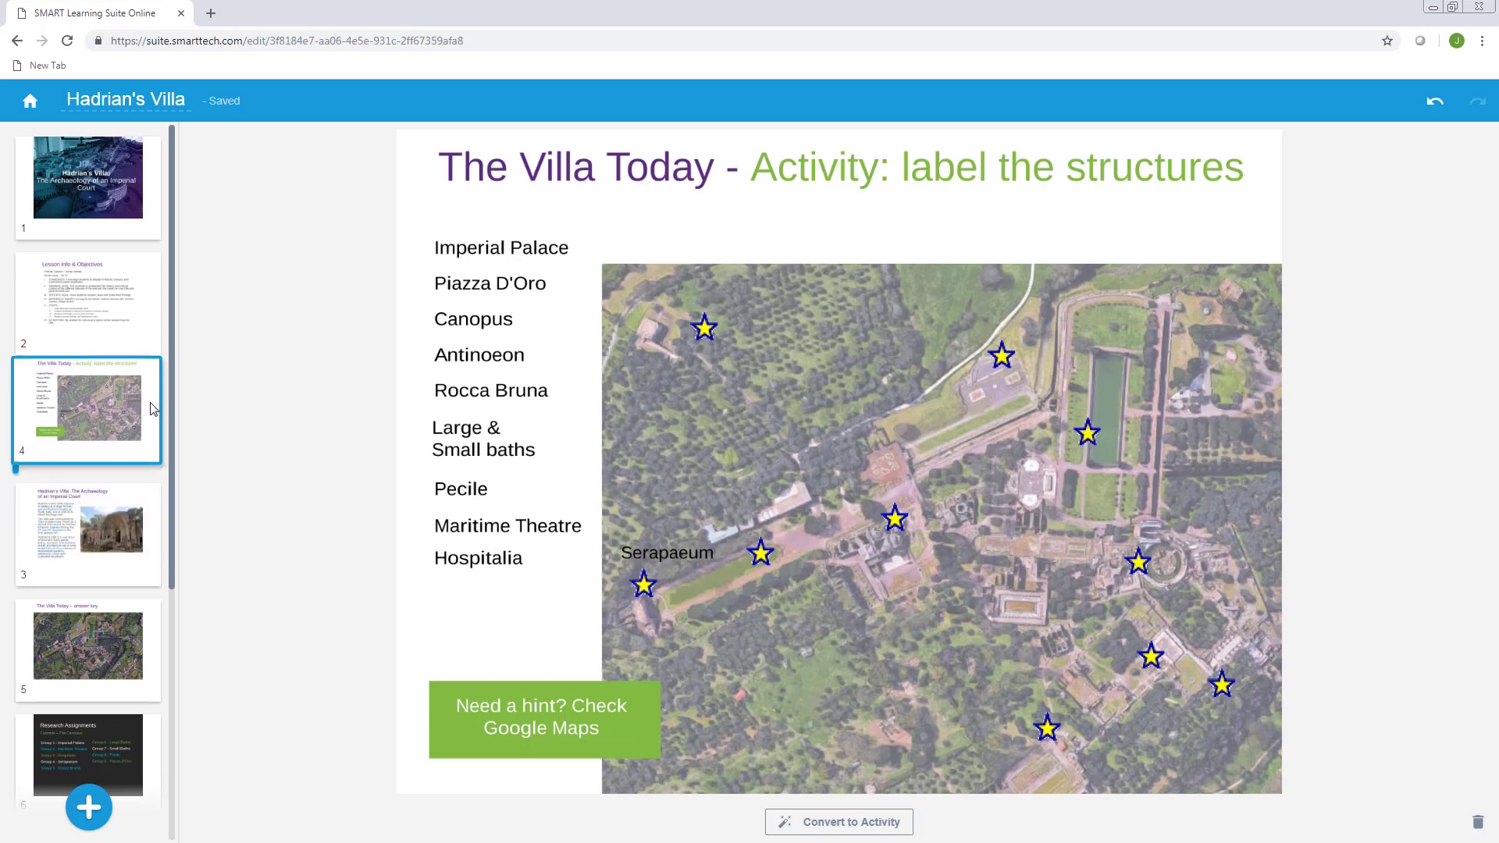
click(149, 343)
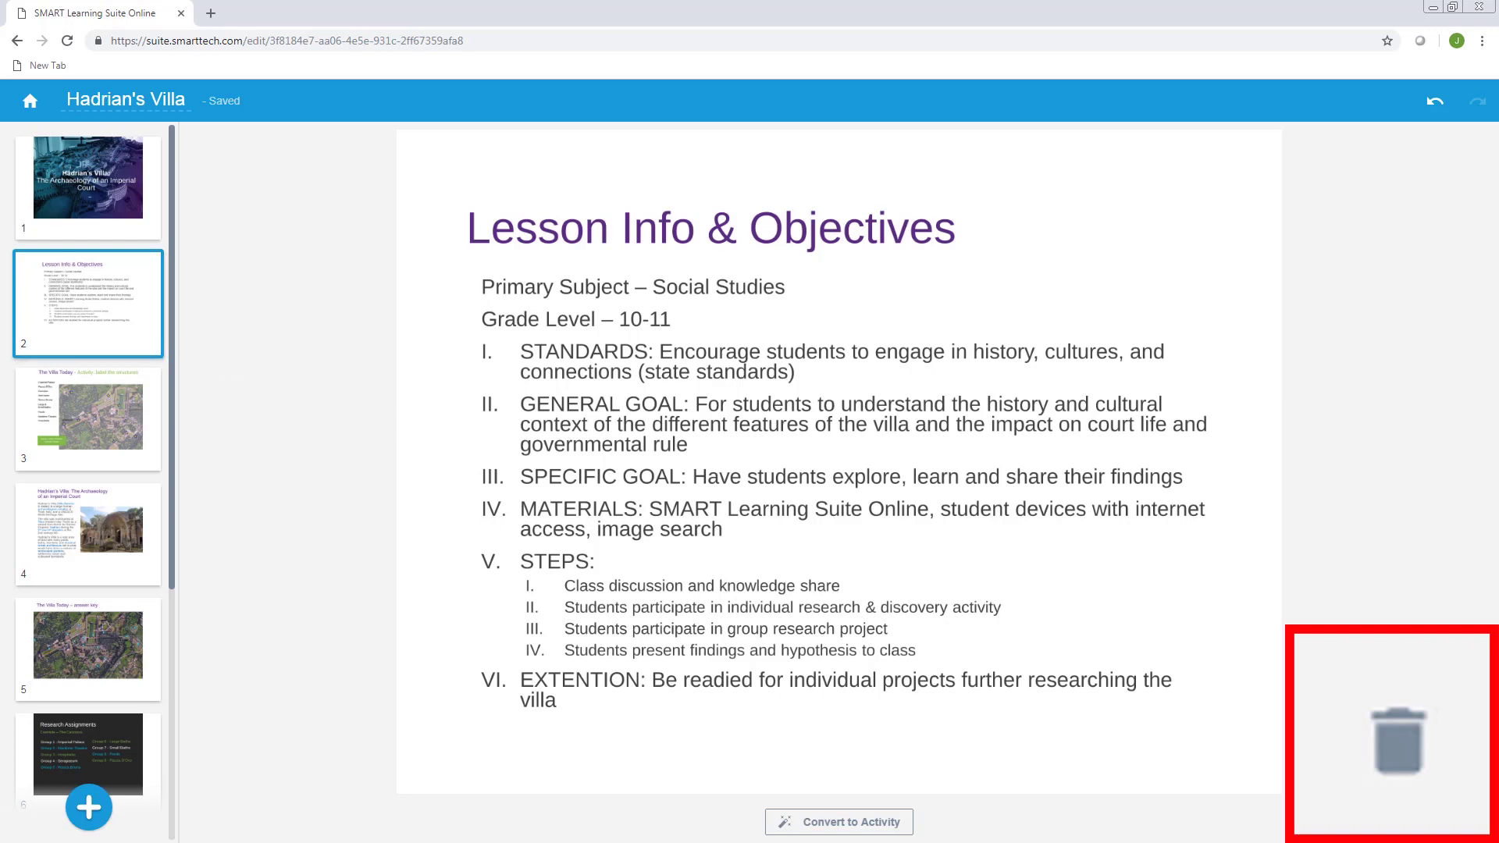
click(1423, 744)
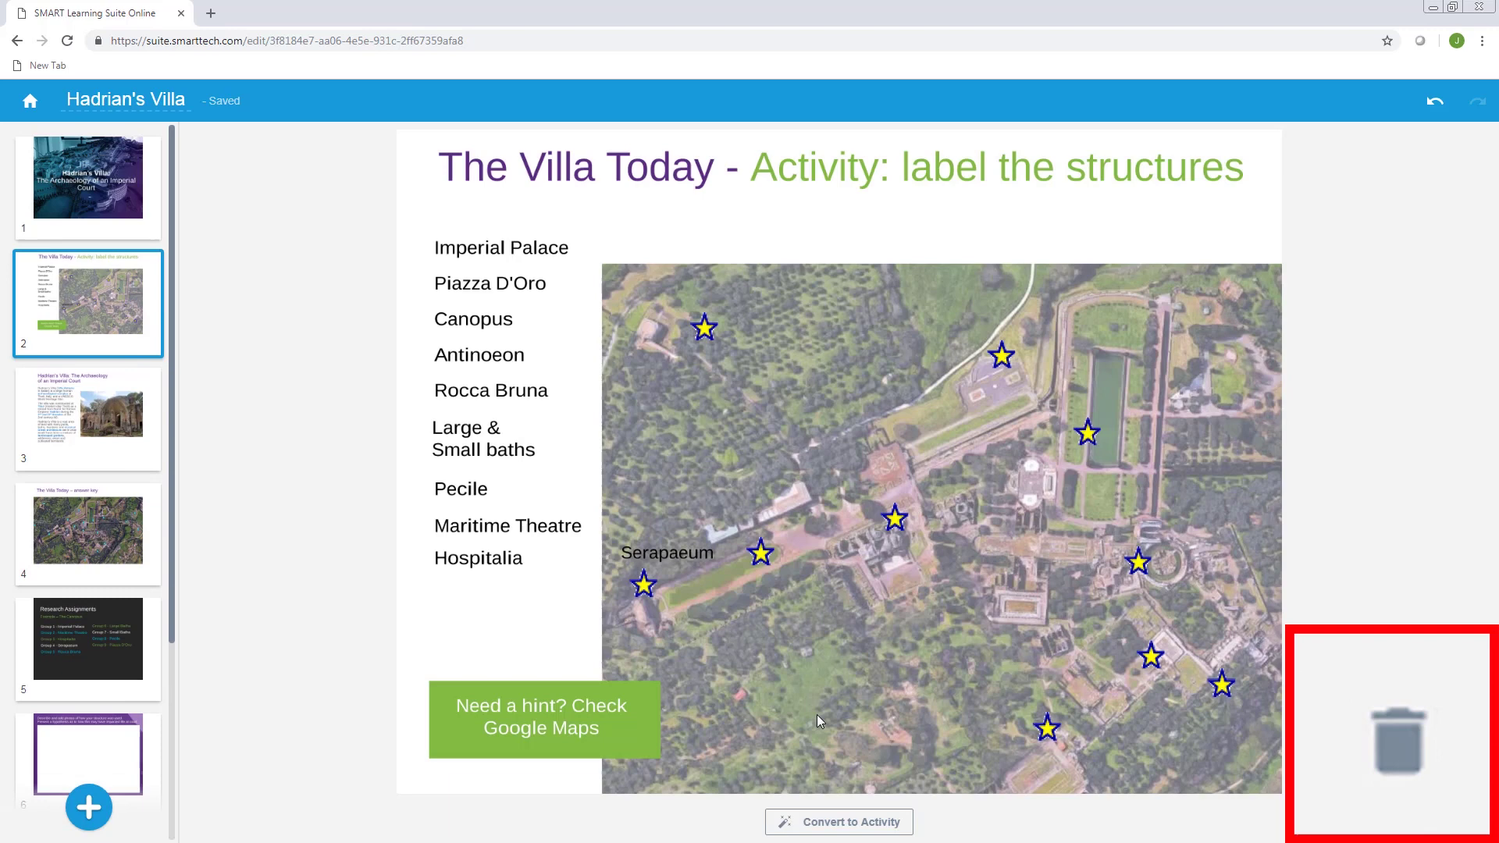
- Delete The Villa Today answer key slide, undo the deletion, then redo it
click(148, 569)
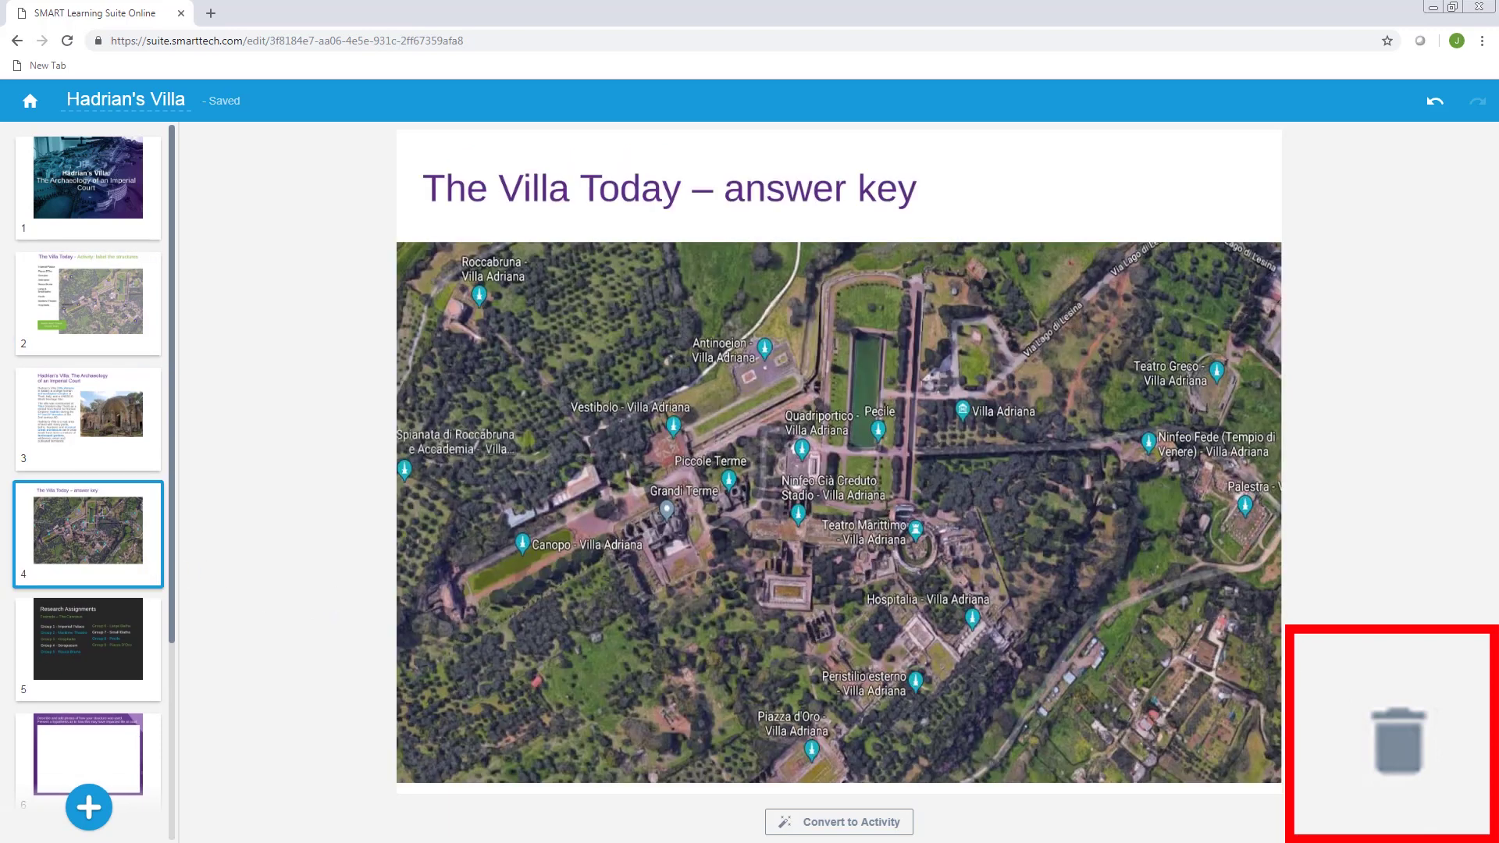
click(1390, 741)
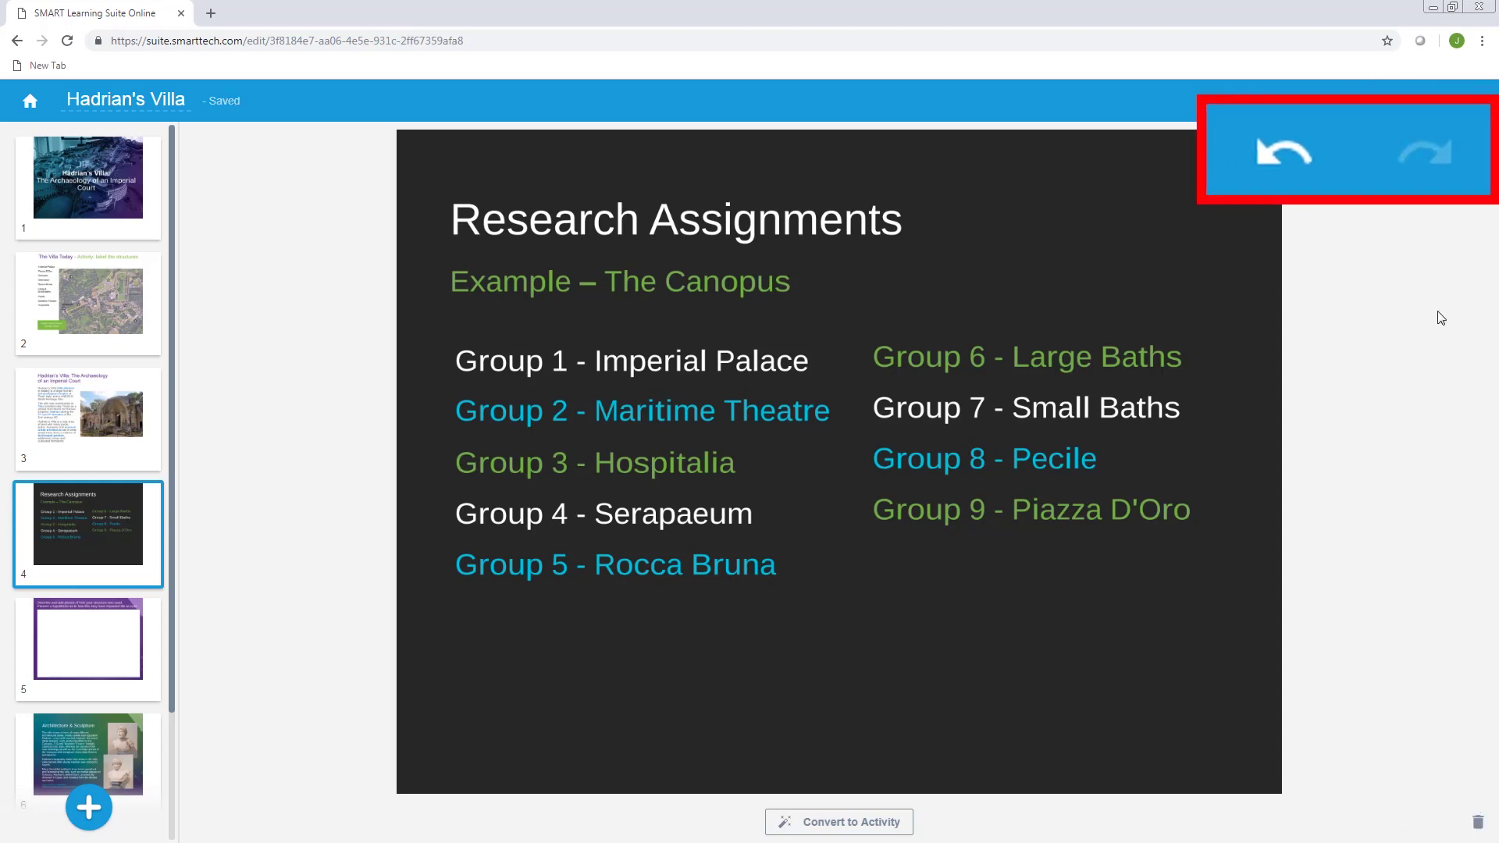
click(1287, 152)
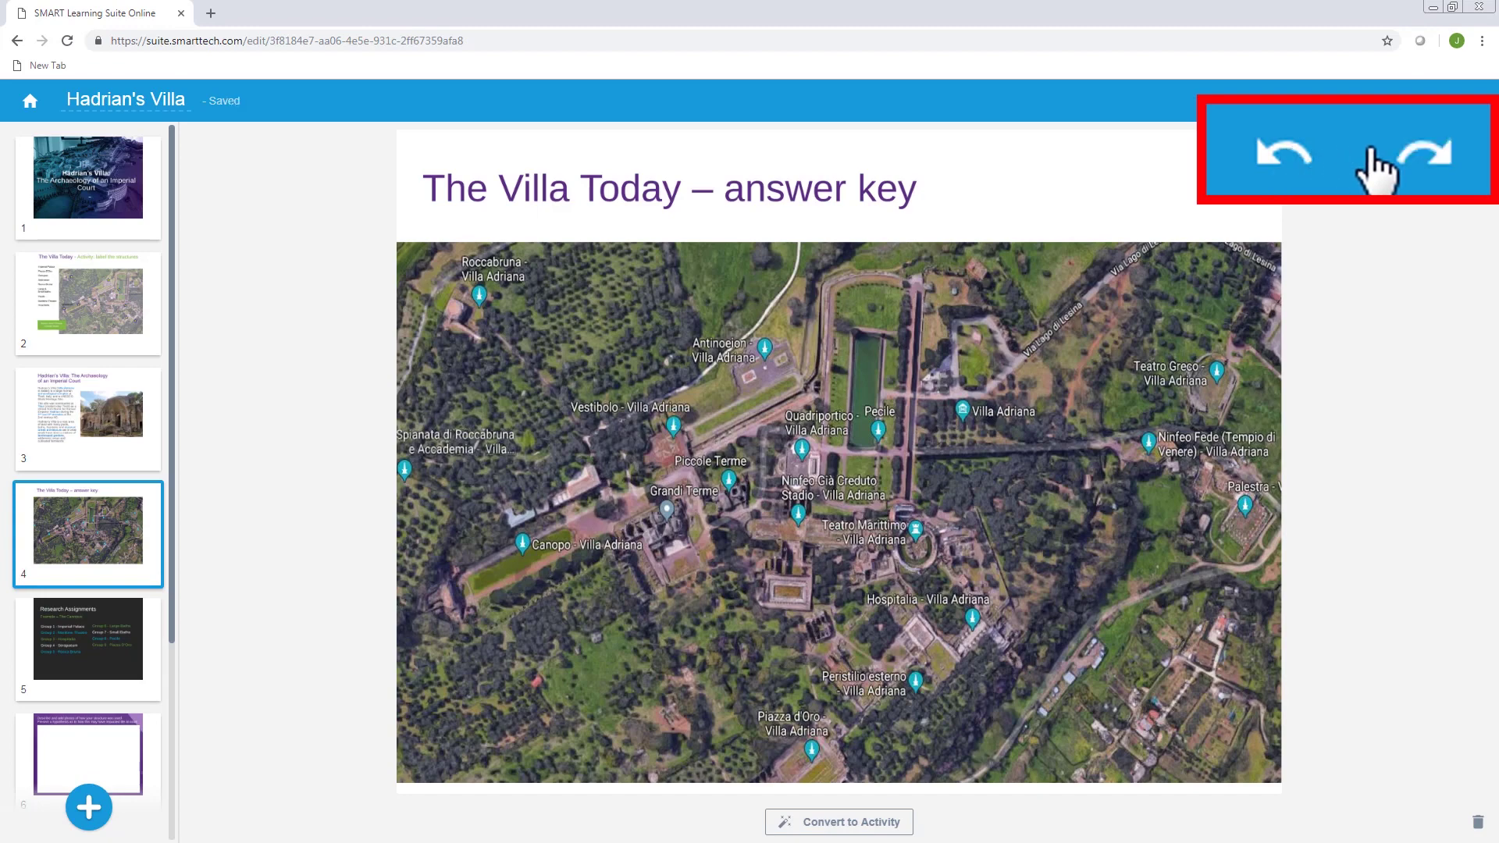
click(1425, 160)
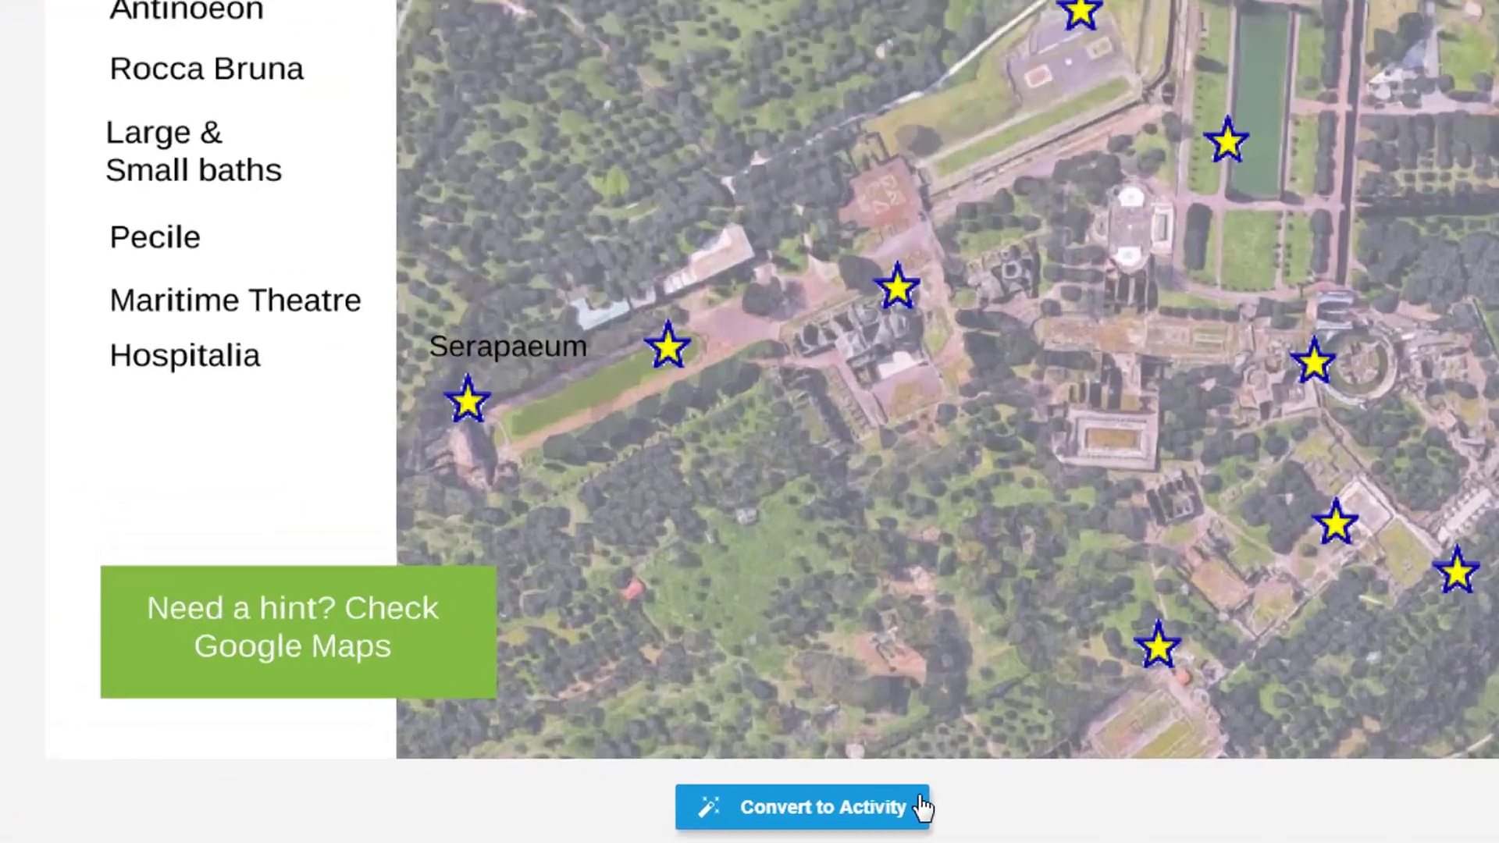
- Convert The Villa Today labelling slide into an independent Handout activity
click(910, 821)
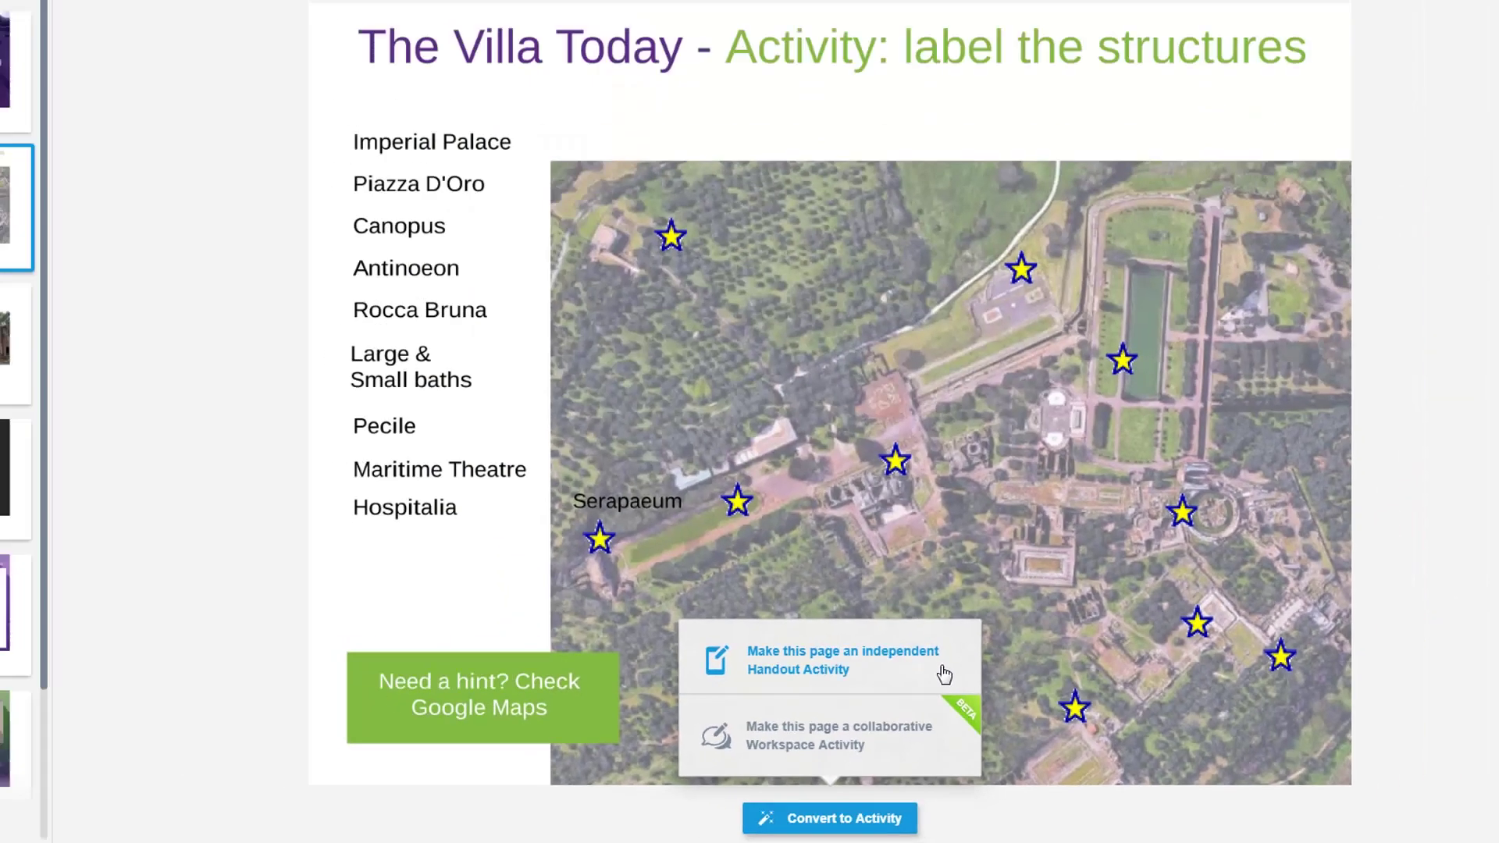
click(1010, 466)
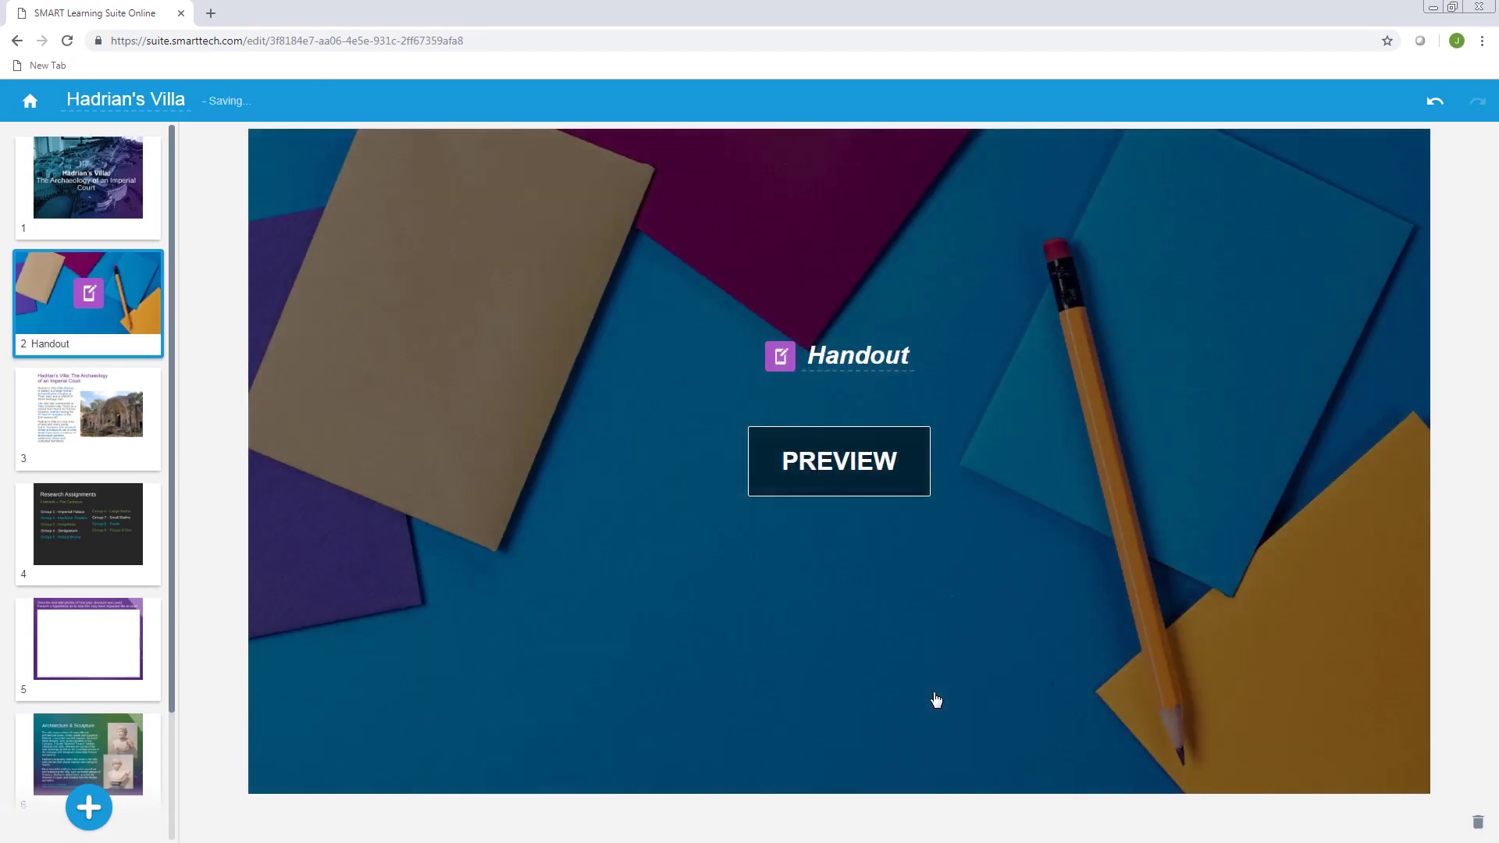
click(906, 485)
click(43, 478)
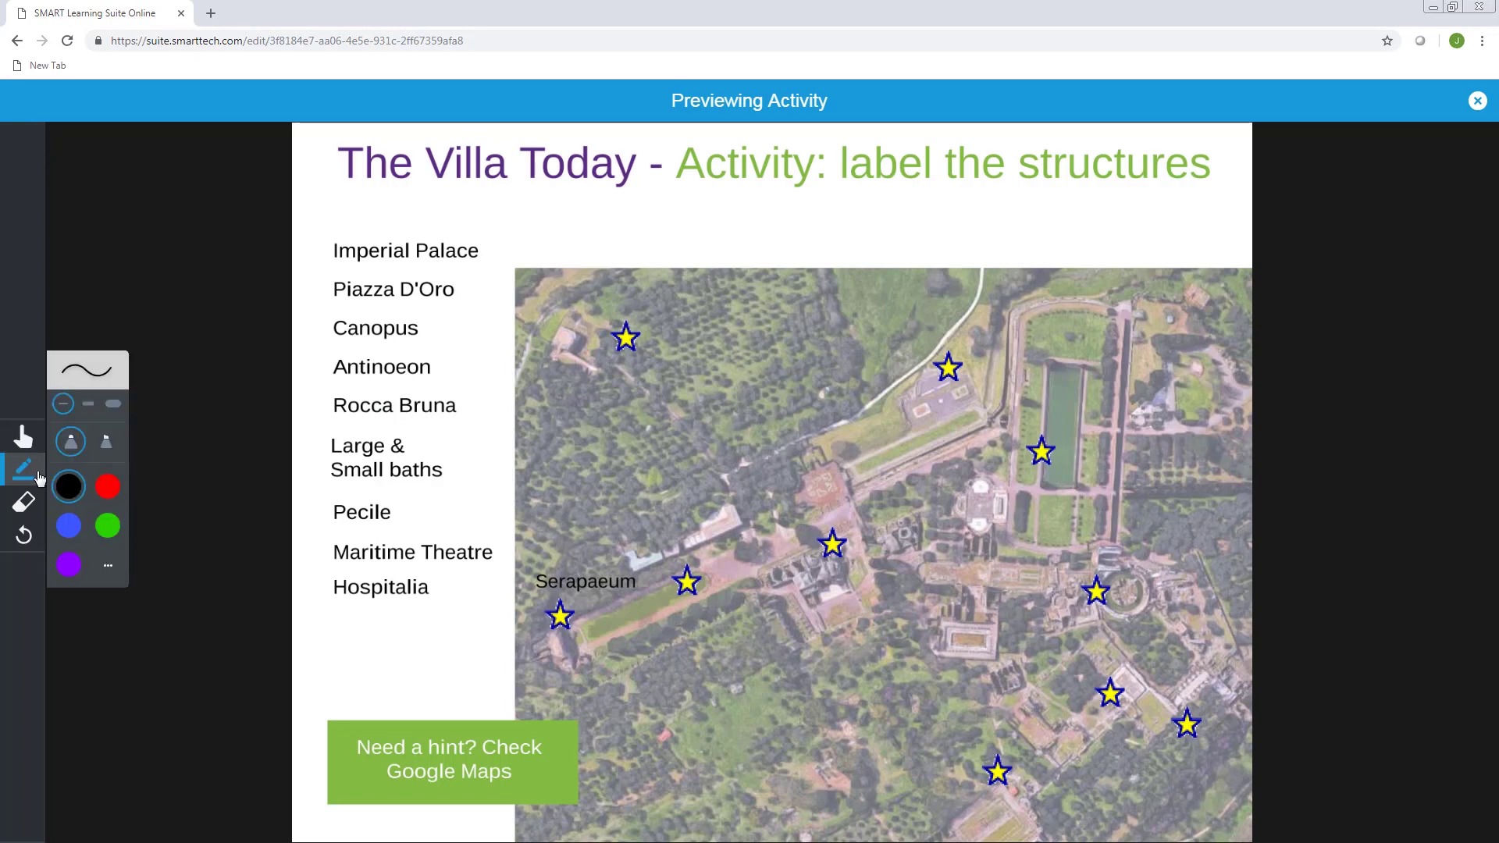
click(105, 486)
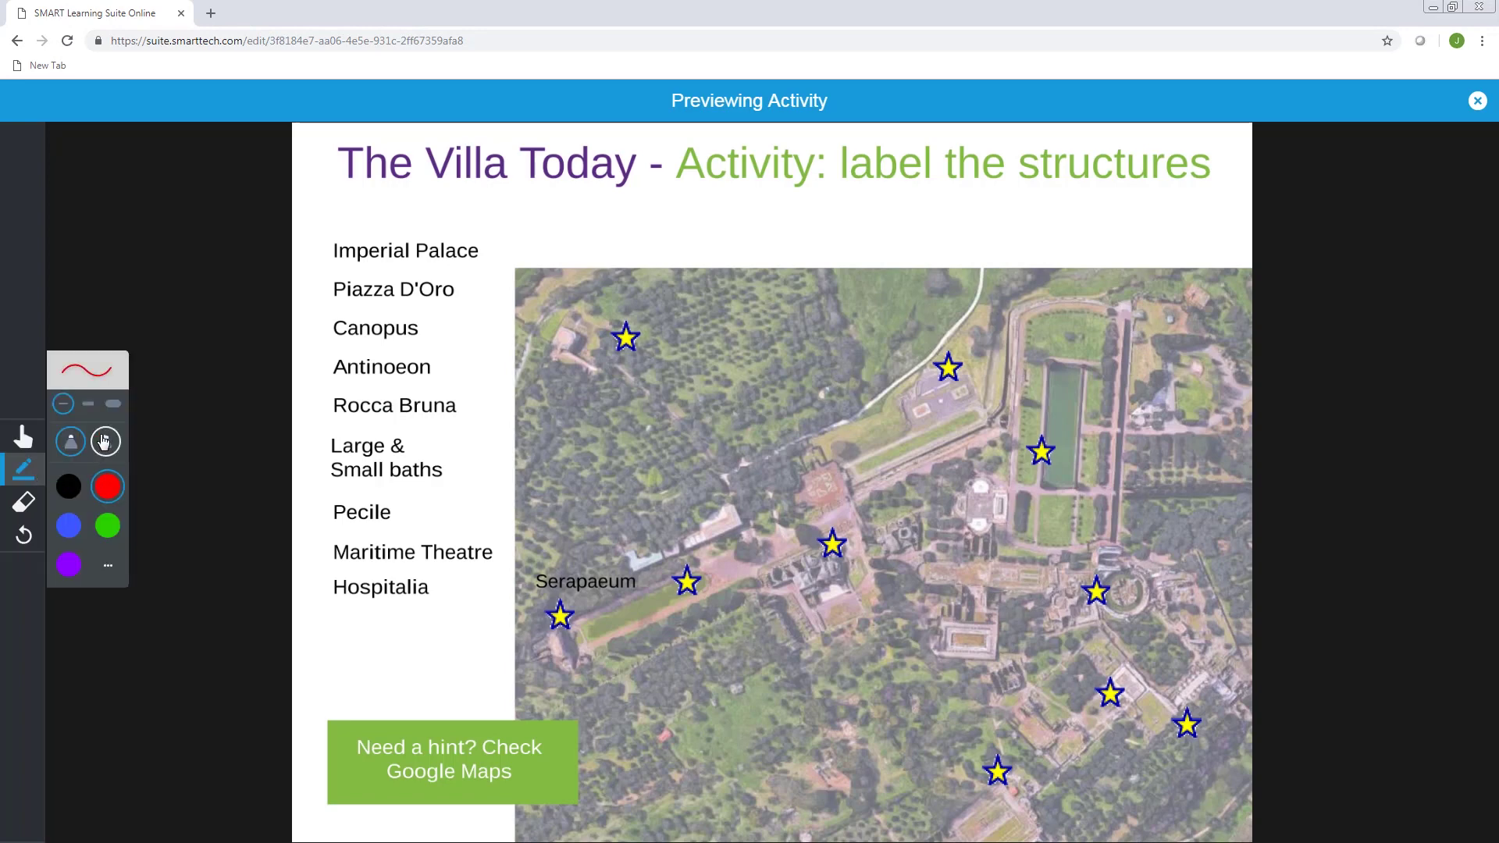
click(89, 405)
drag(846, 548, 876, 548)
mouse_move(881, 531)
mouse_down()
mouse_move(906, 566)
mouse_move(996, 558)
mouse_up()
mouse_move(688, 609)
mouse_down()
mouse_move(688, 637)
mouse_move(727, 637)
mouse_up()
drag(771, 617, 769, 652)
drag(783, 644, 835, 636)
drag(848, 631, 855, 661)
drag(869, 629, 892, 645)
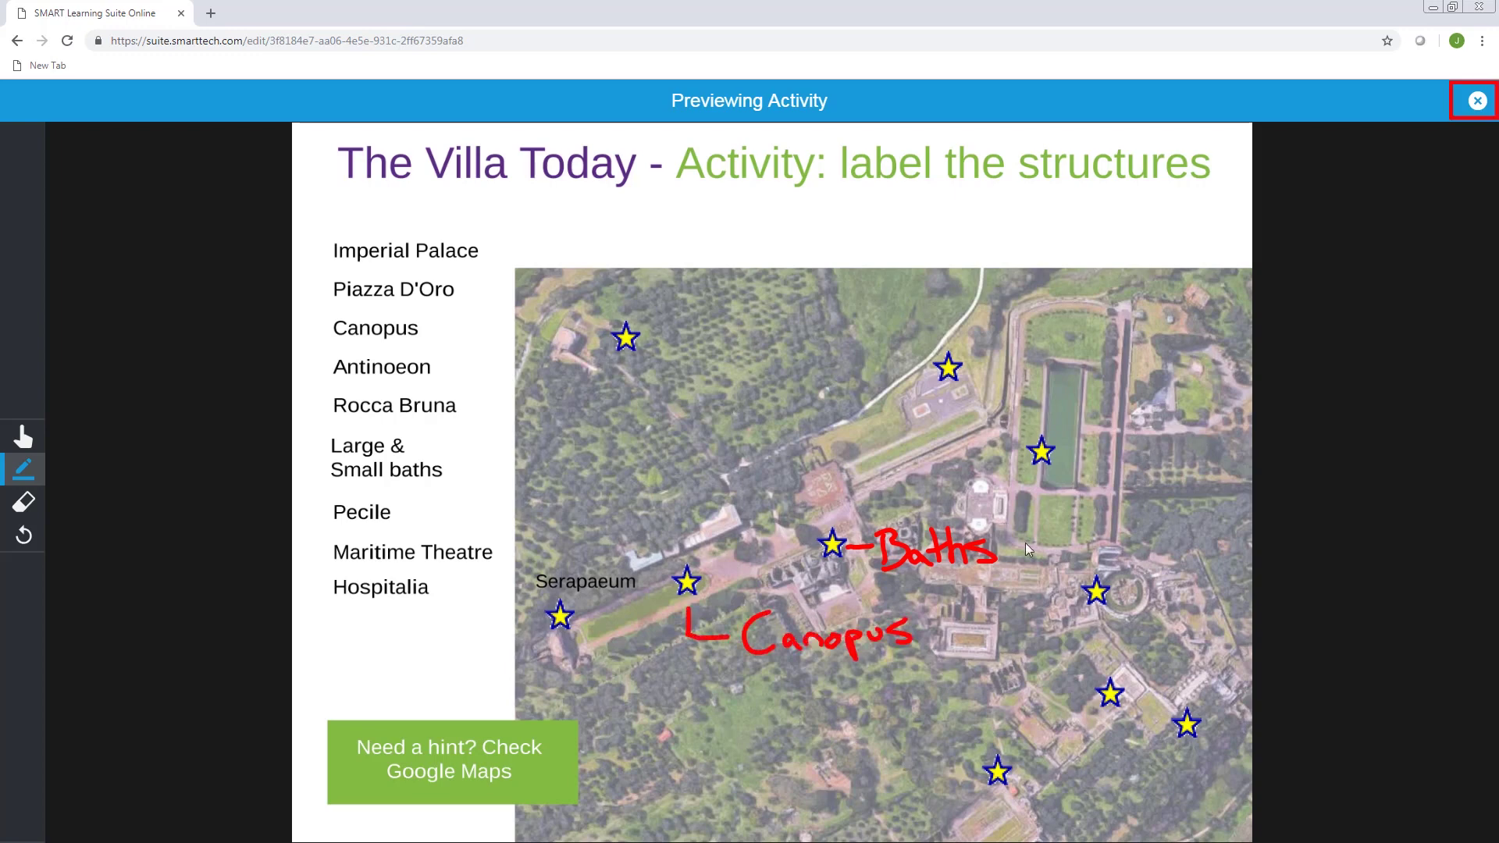
click(1476, 103)
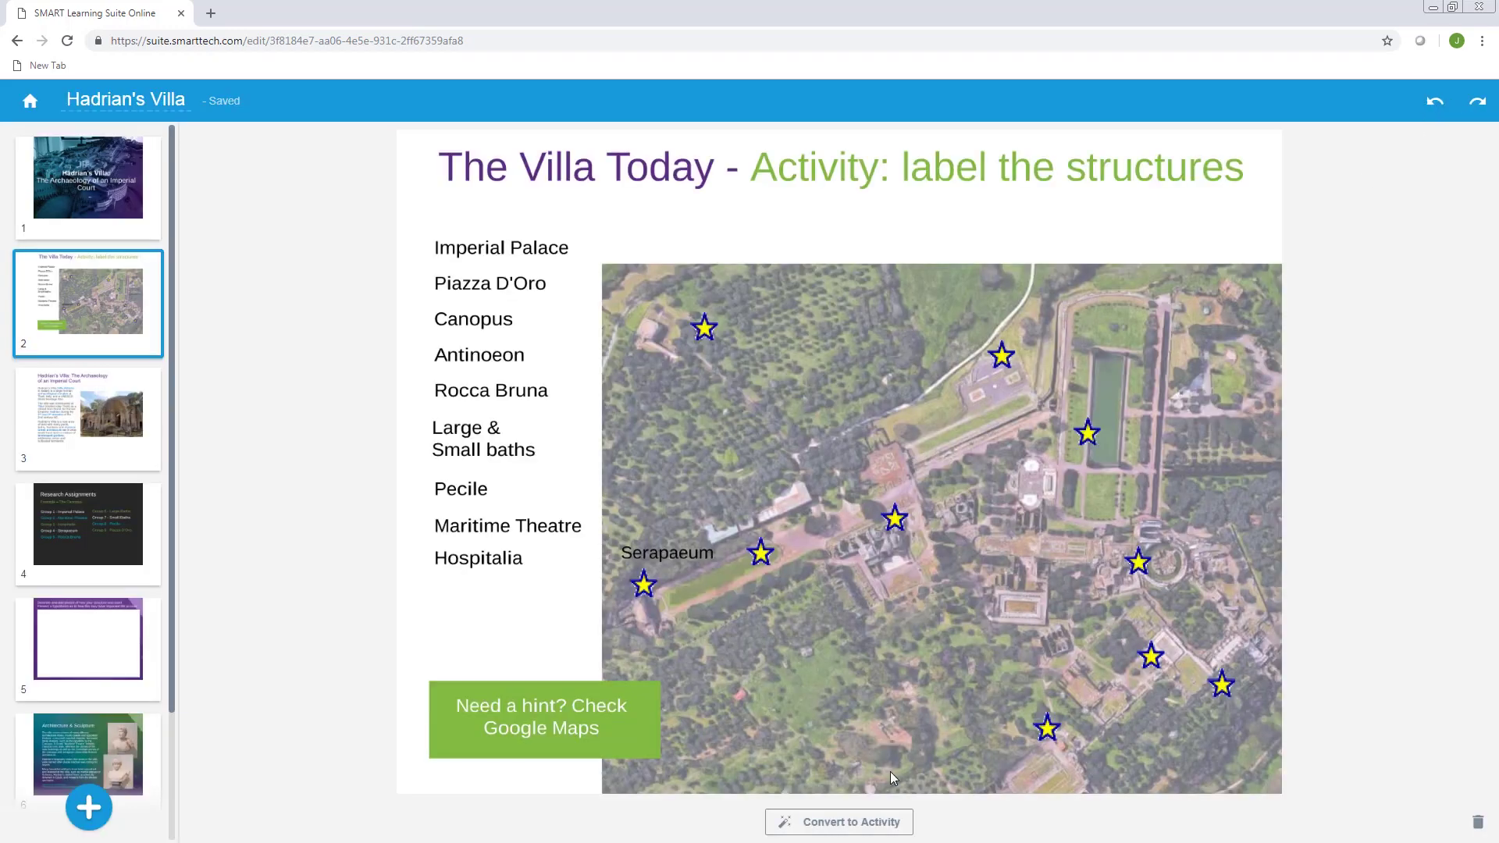
- Make slide 2 a collaborative Workspace activity and move a student from Team 3 to Team 1
click(887, 820)
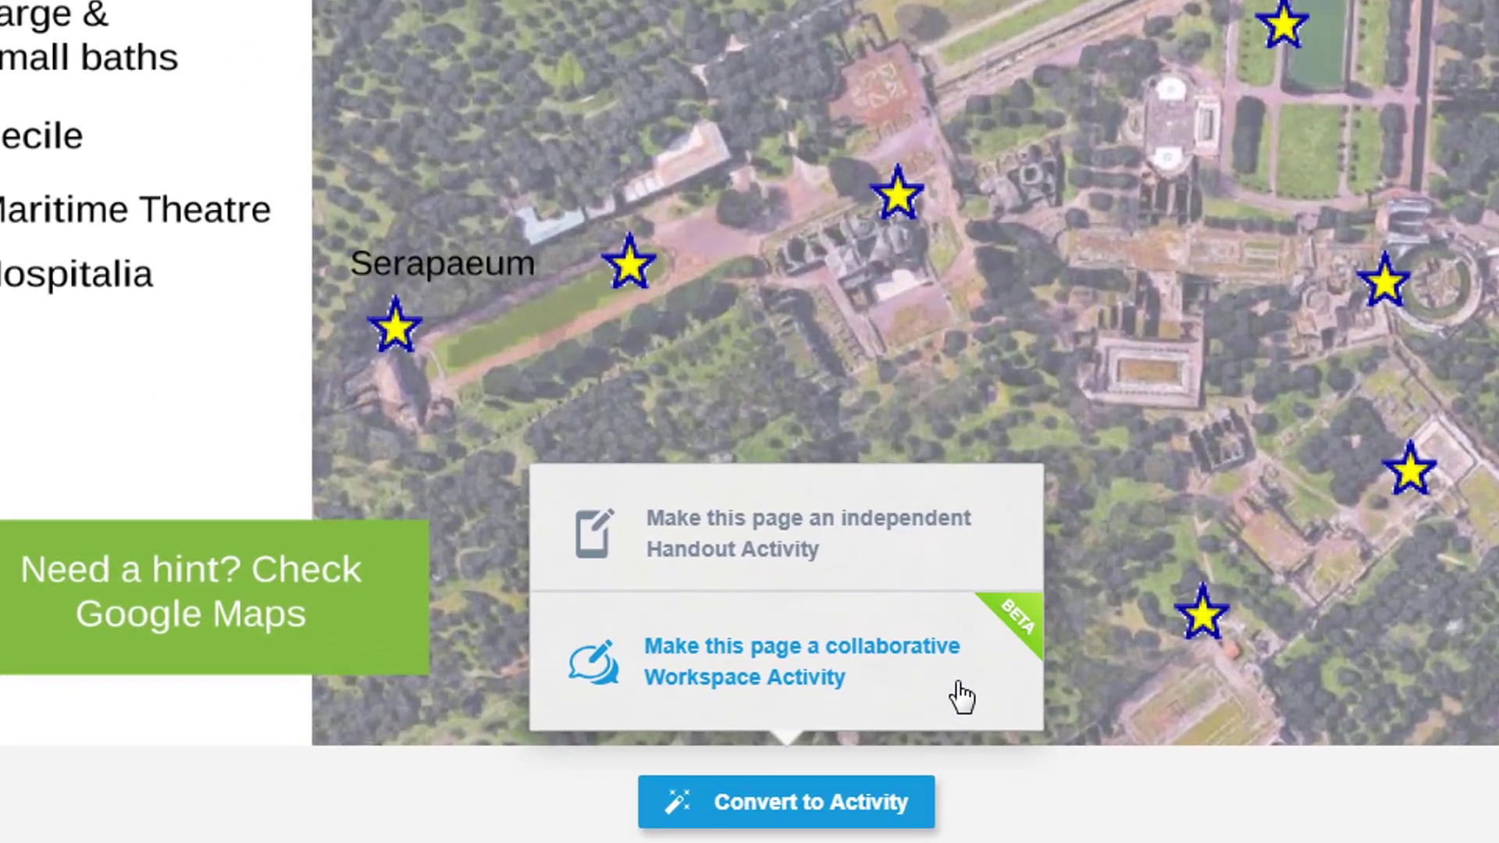
click(962, 697)
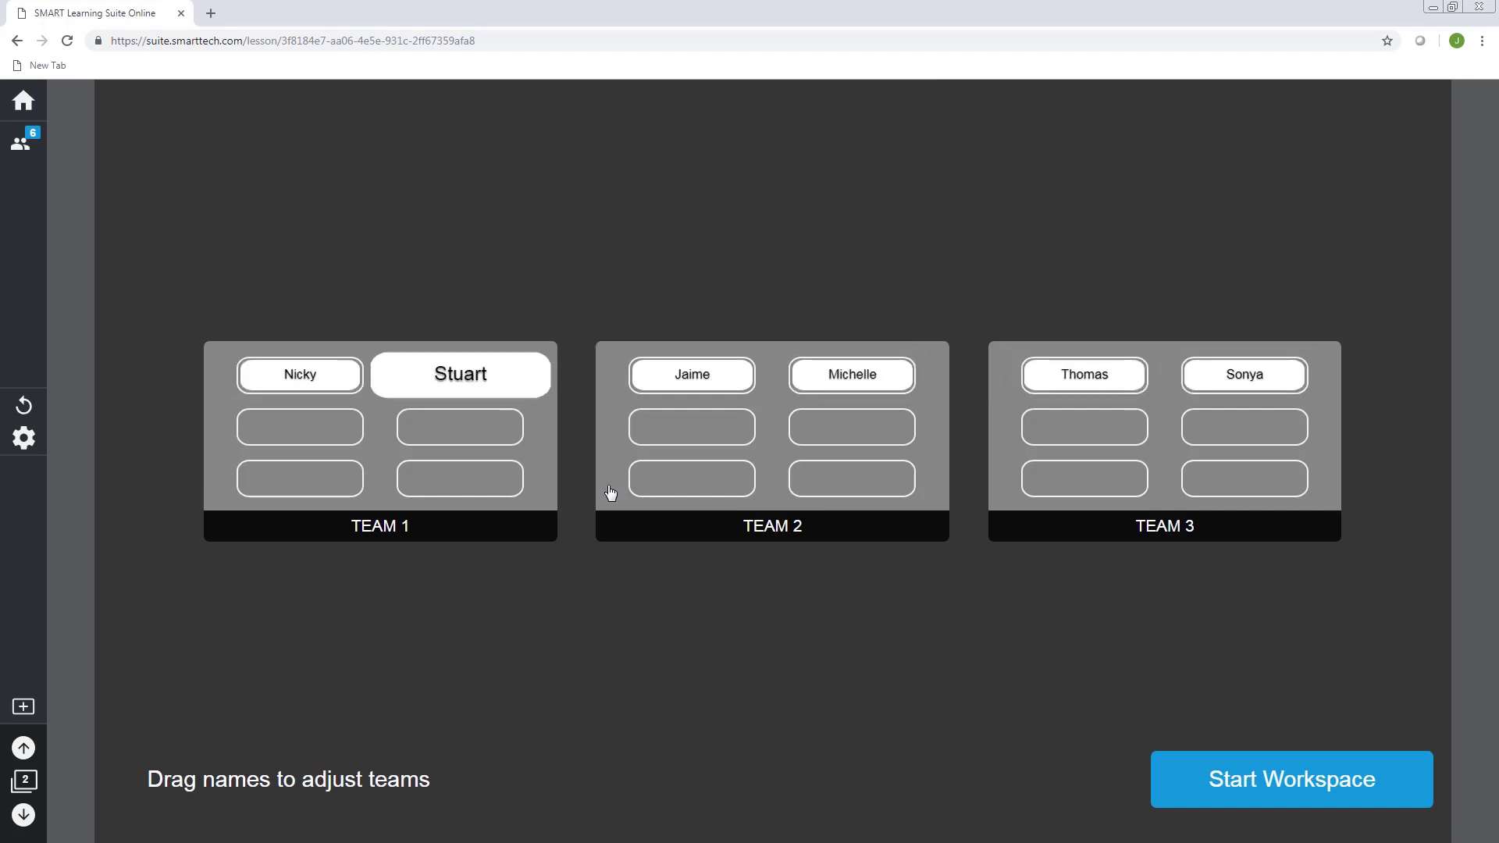
drag(1225, 378, 280, 430)
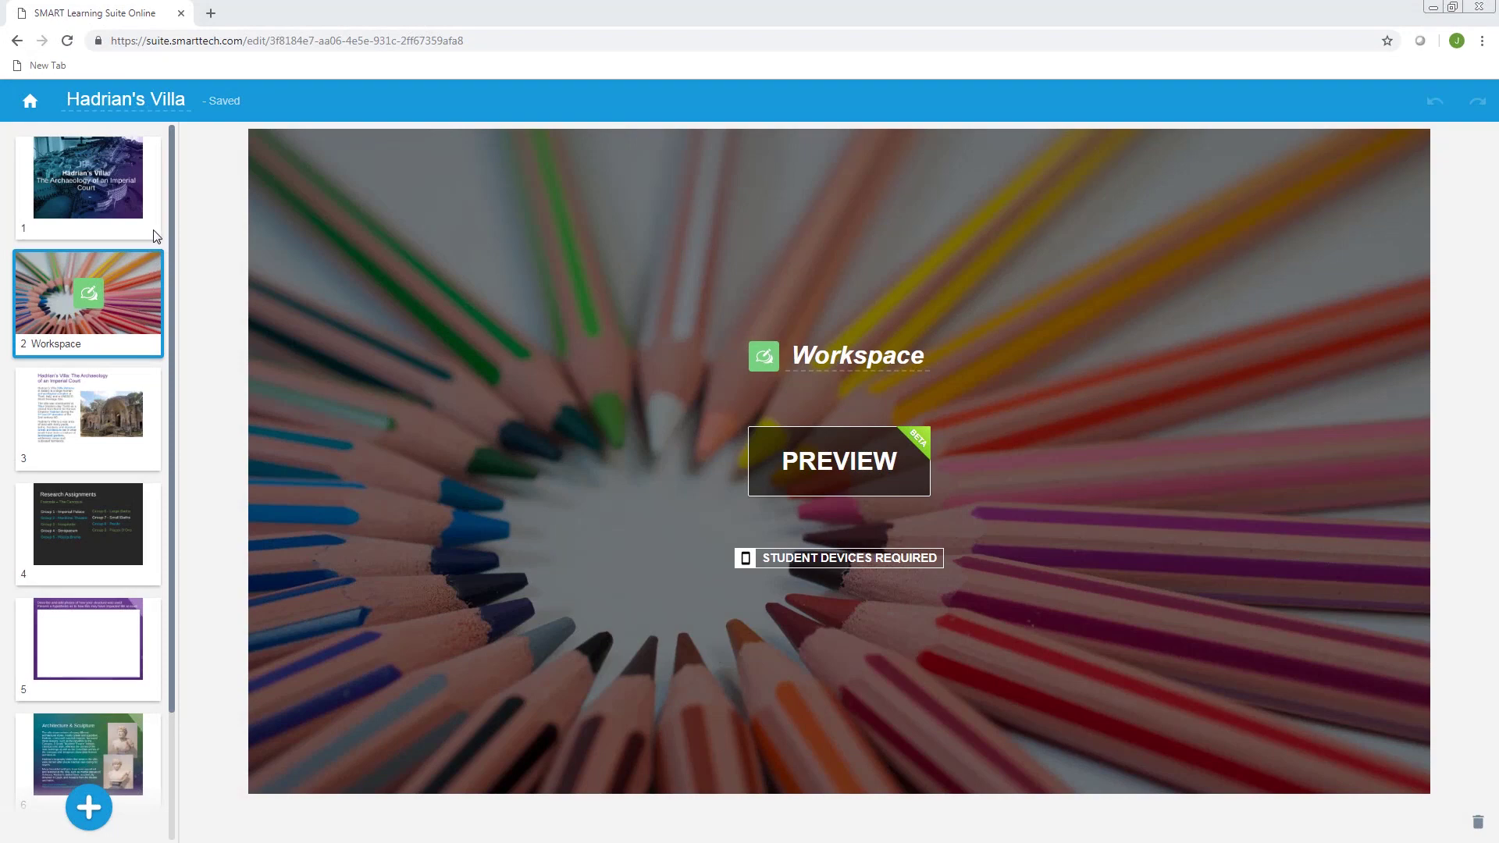
- Add a Shout It Out! brainstorming activity slide after the title slide
click(154, 234)
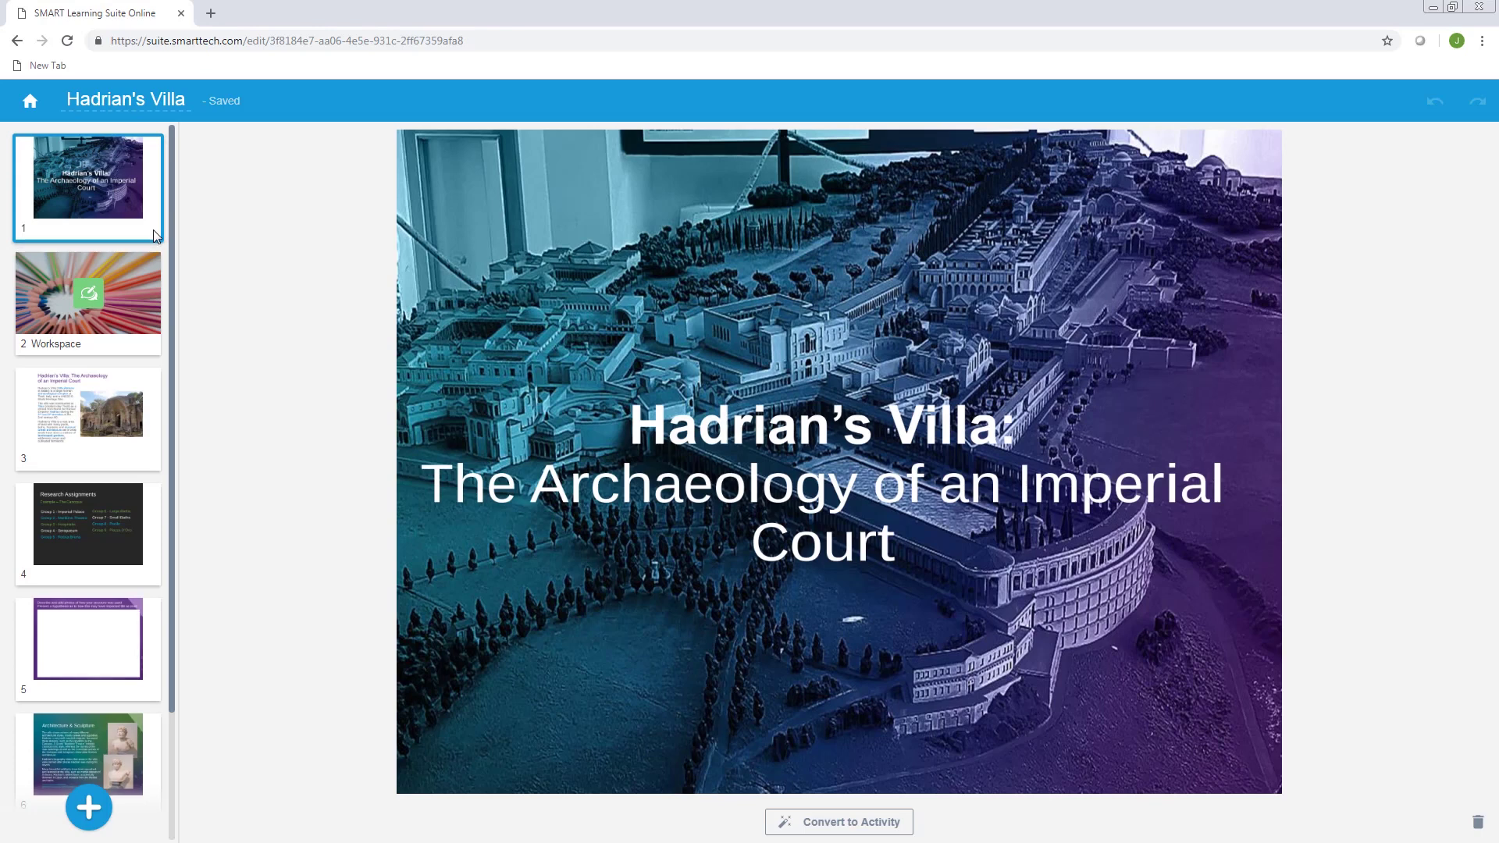
click(78, 814)
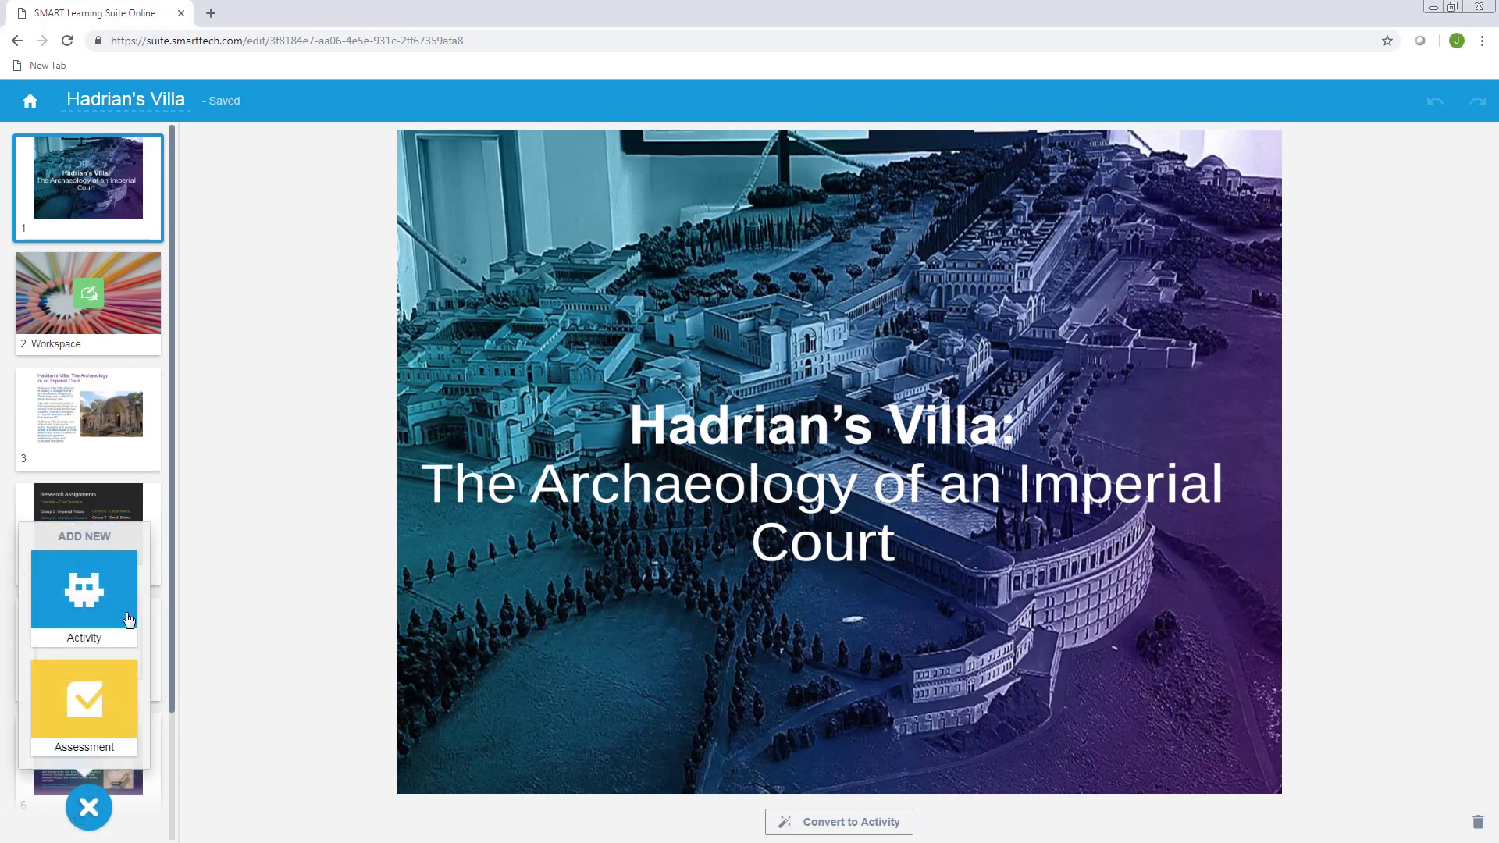
click(129, 619)
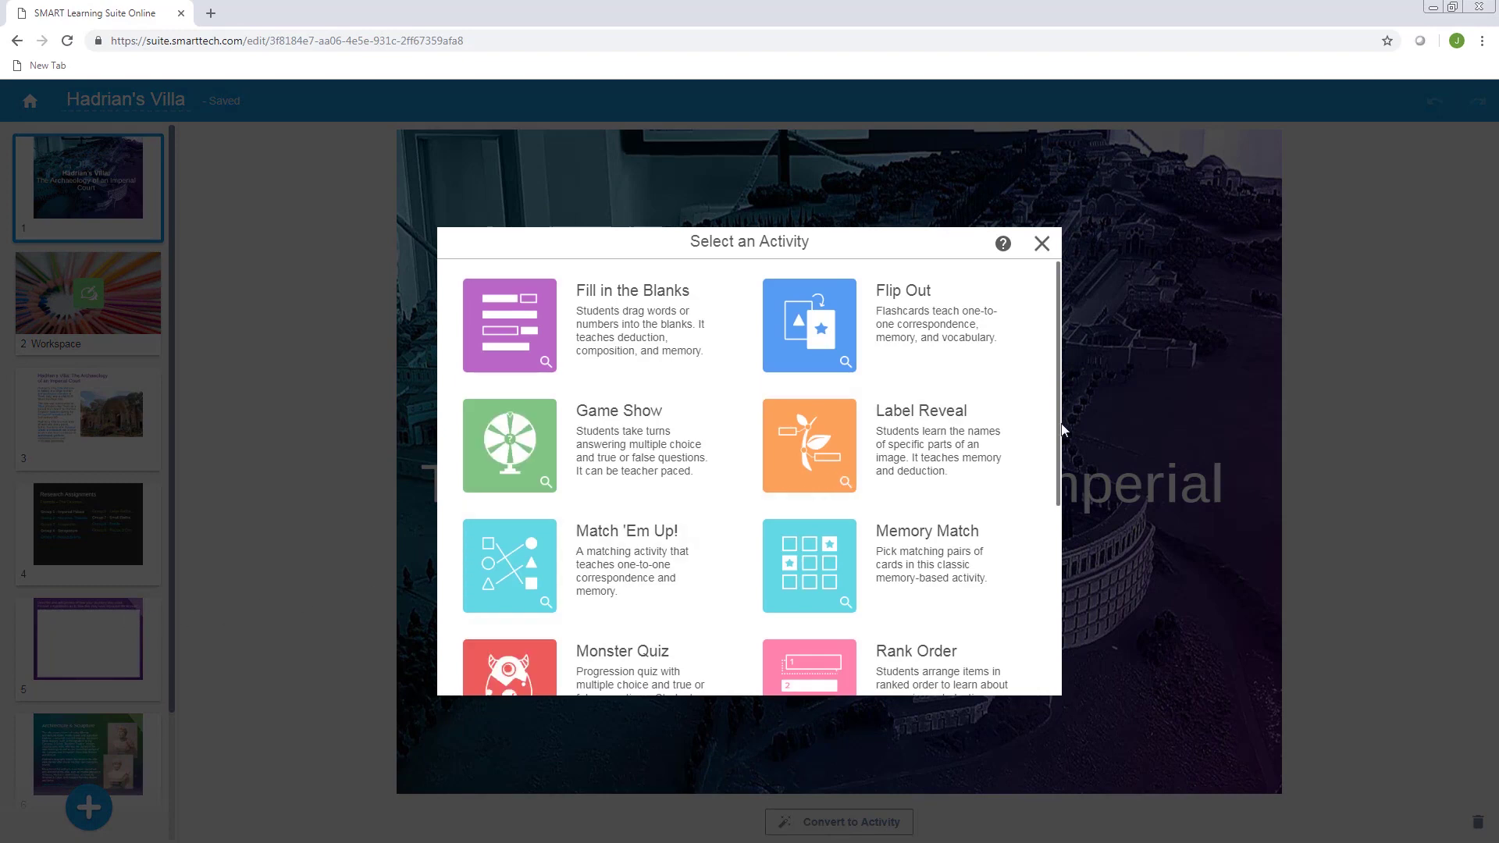
scroll(1024, 284, down, 4)
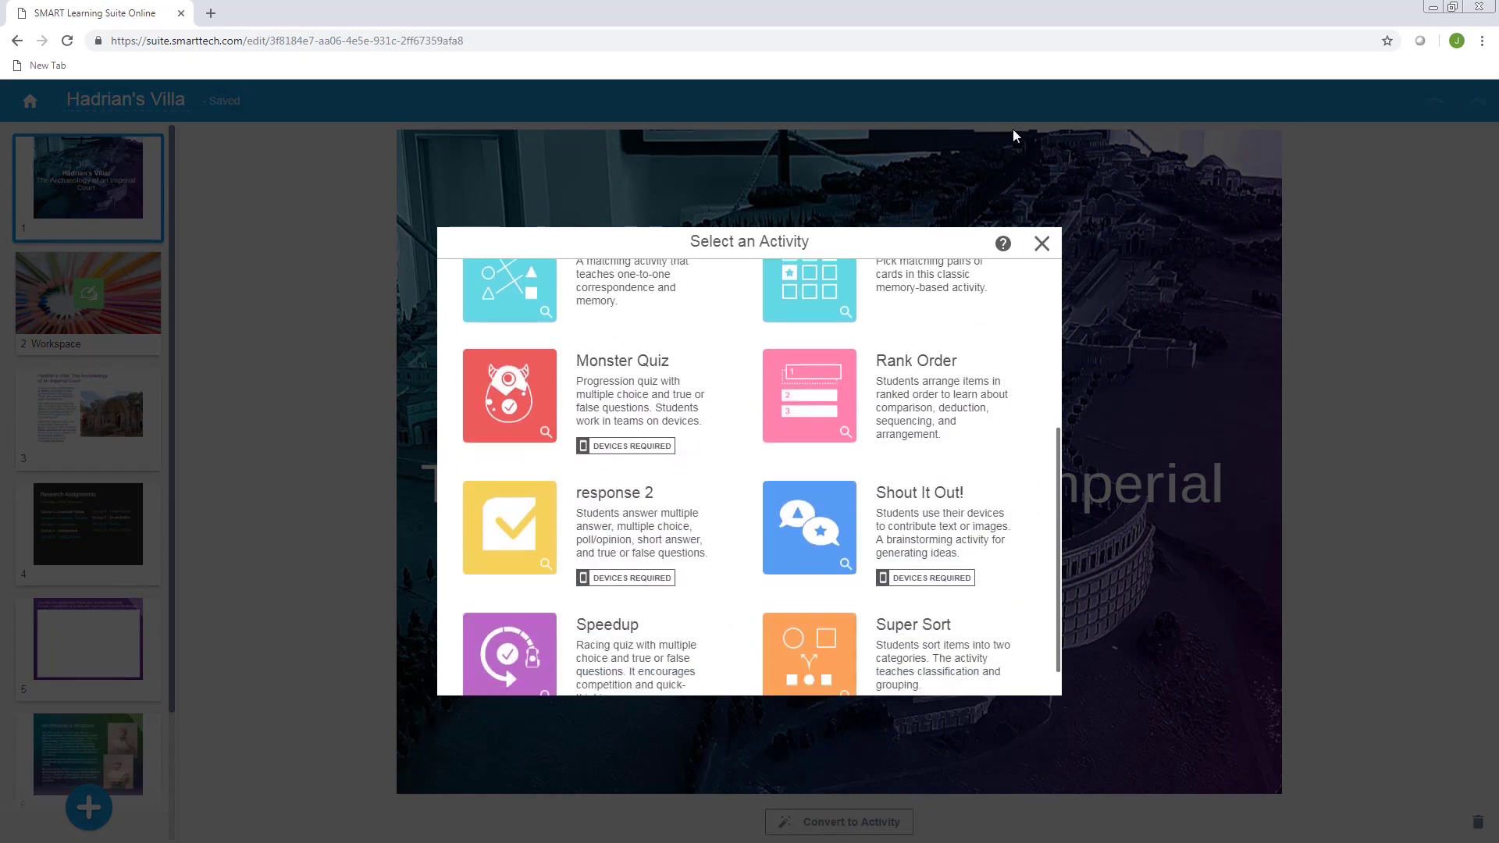
click(942, 534)
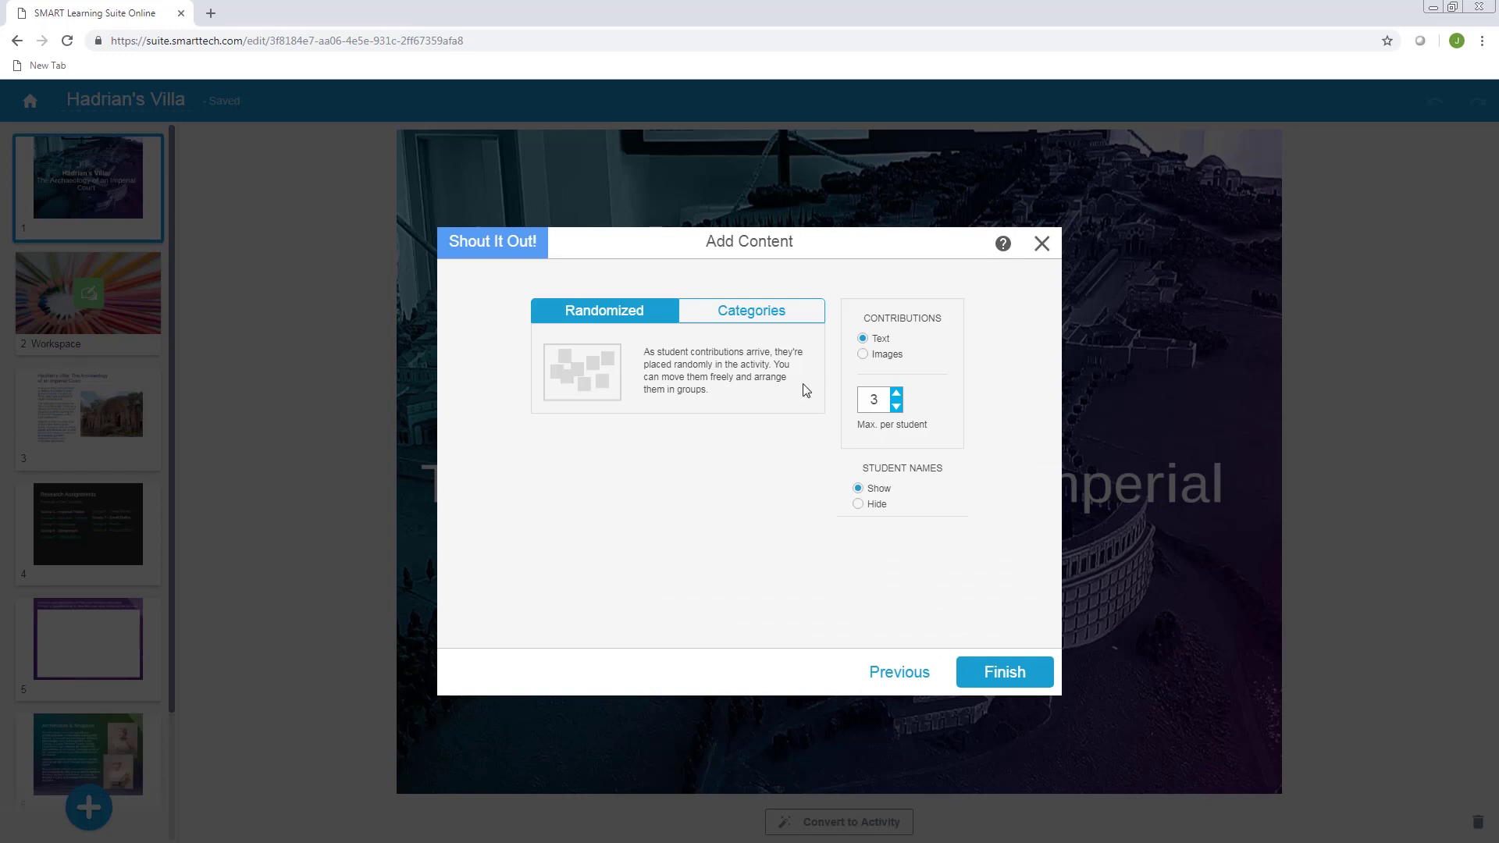
- Set up categories 'What we know' and 'What we'd like to learn', then finish the activity
click(800, 315)
click(613, 424)
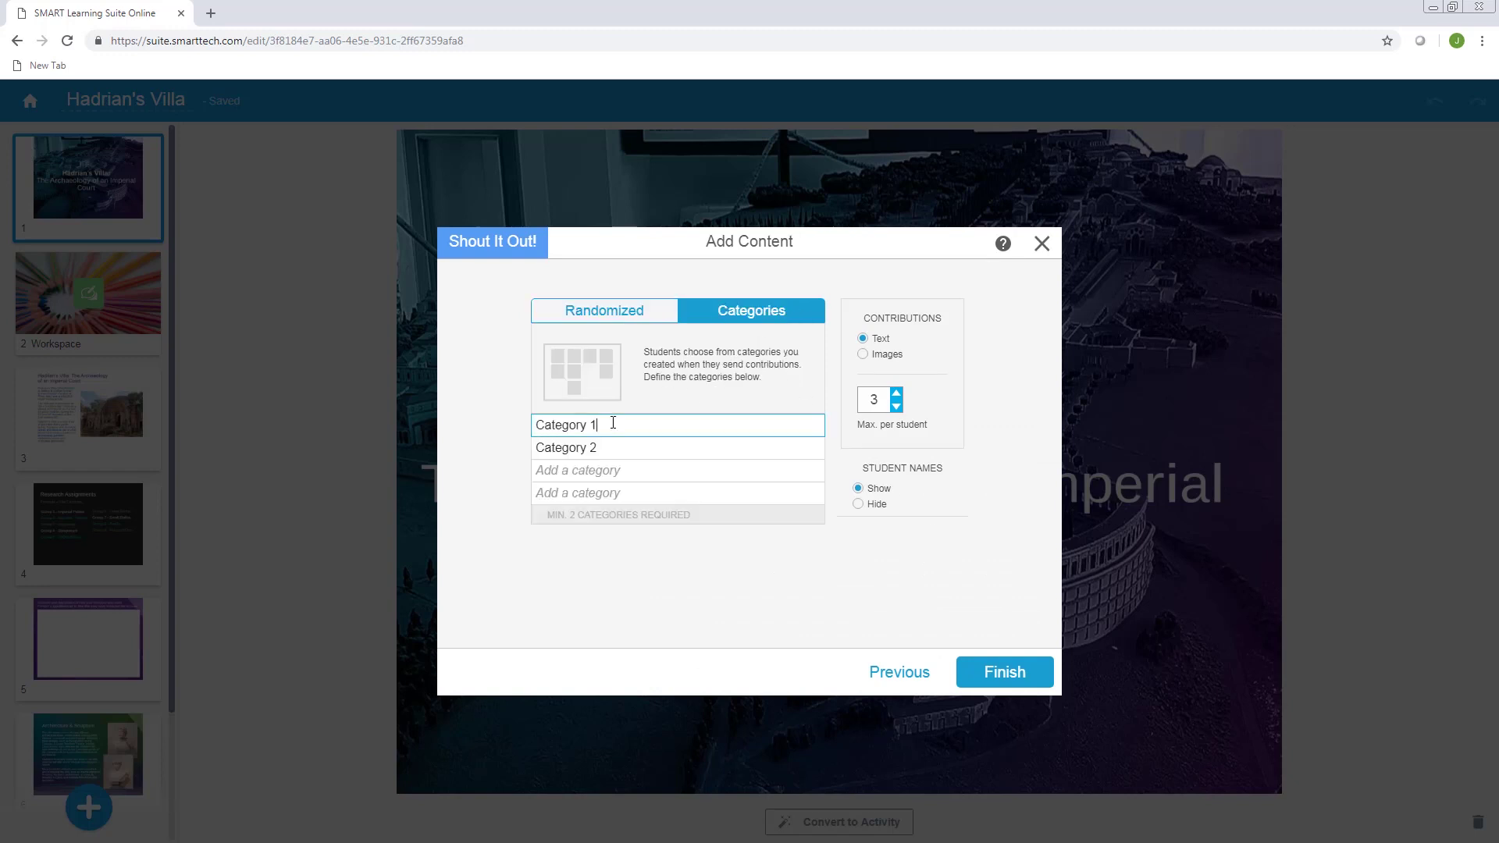
text(What we know)
click(656, 446)
text(What we'd like to learn)
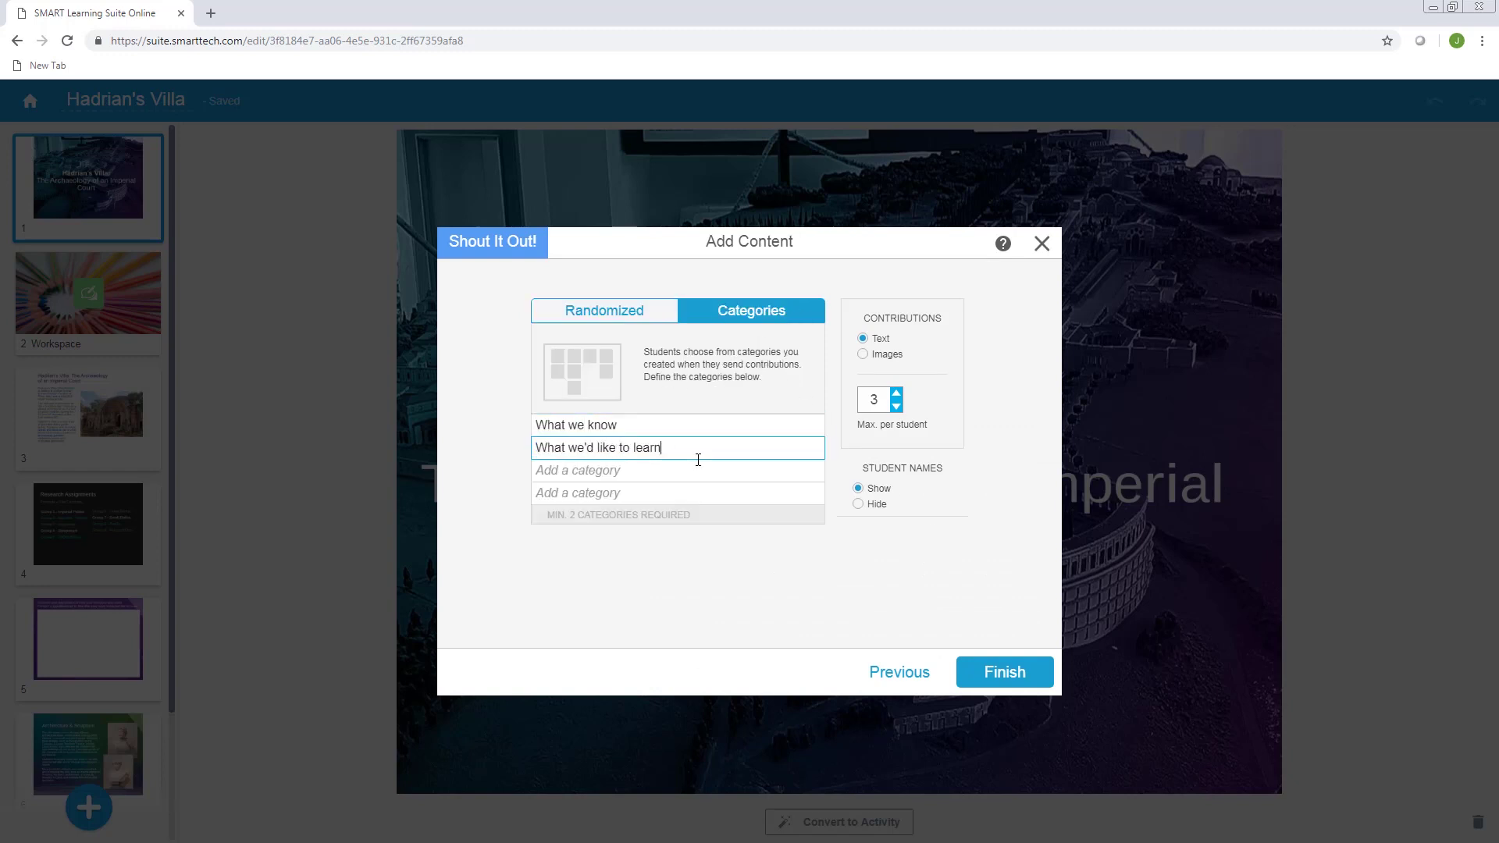
click(1024, 673)
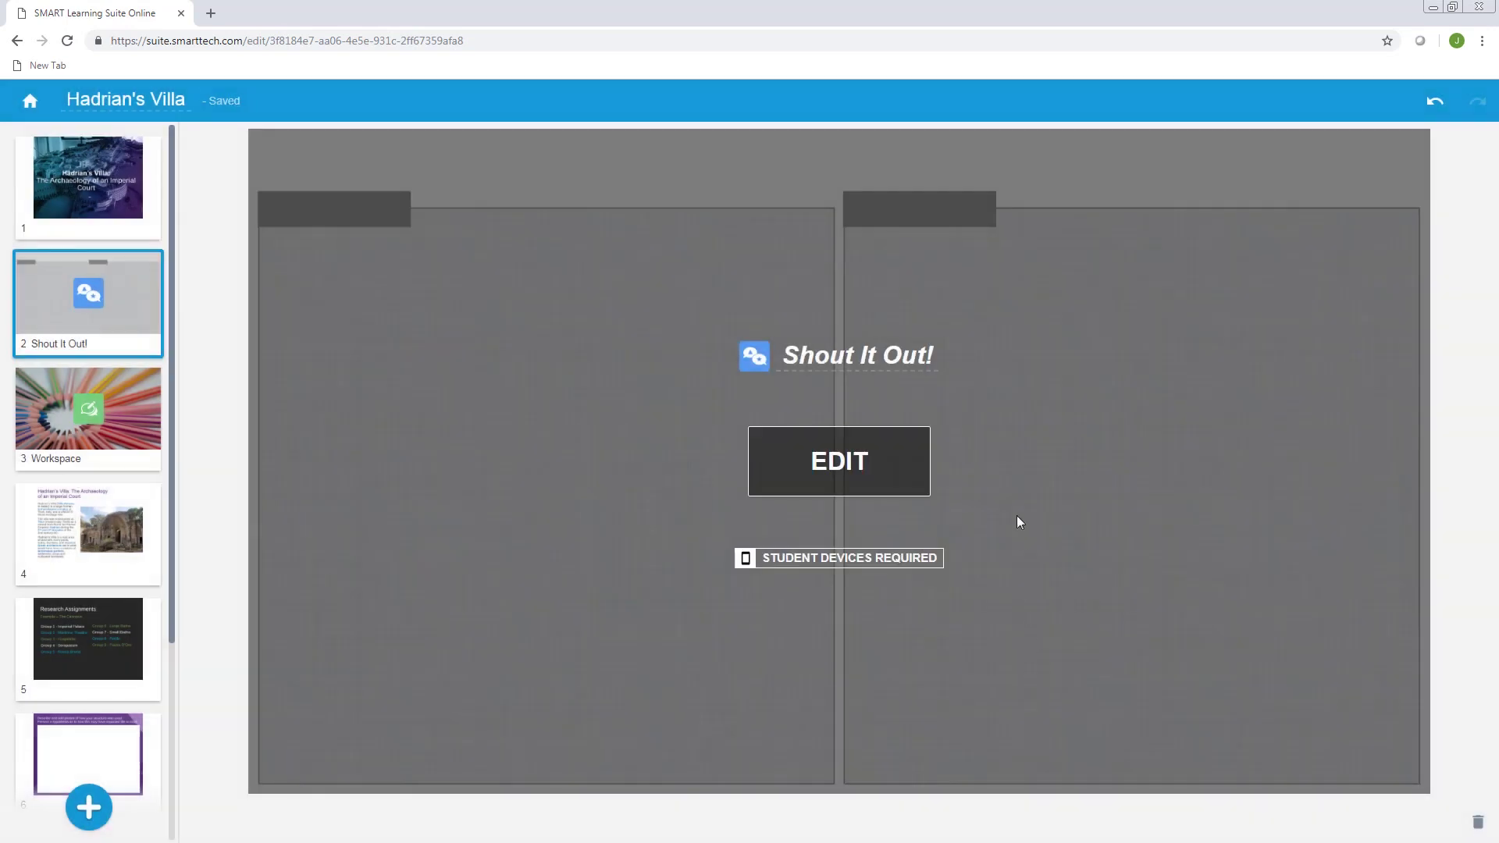
- Retype the Shout It Out! activity title as Knowledge Check
click(936, 359)
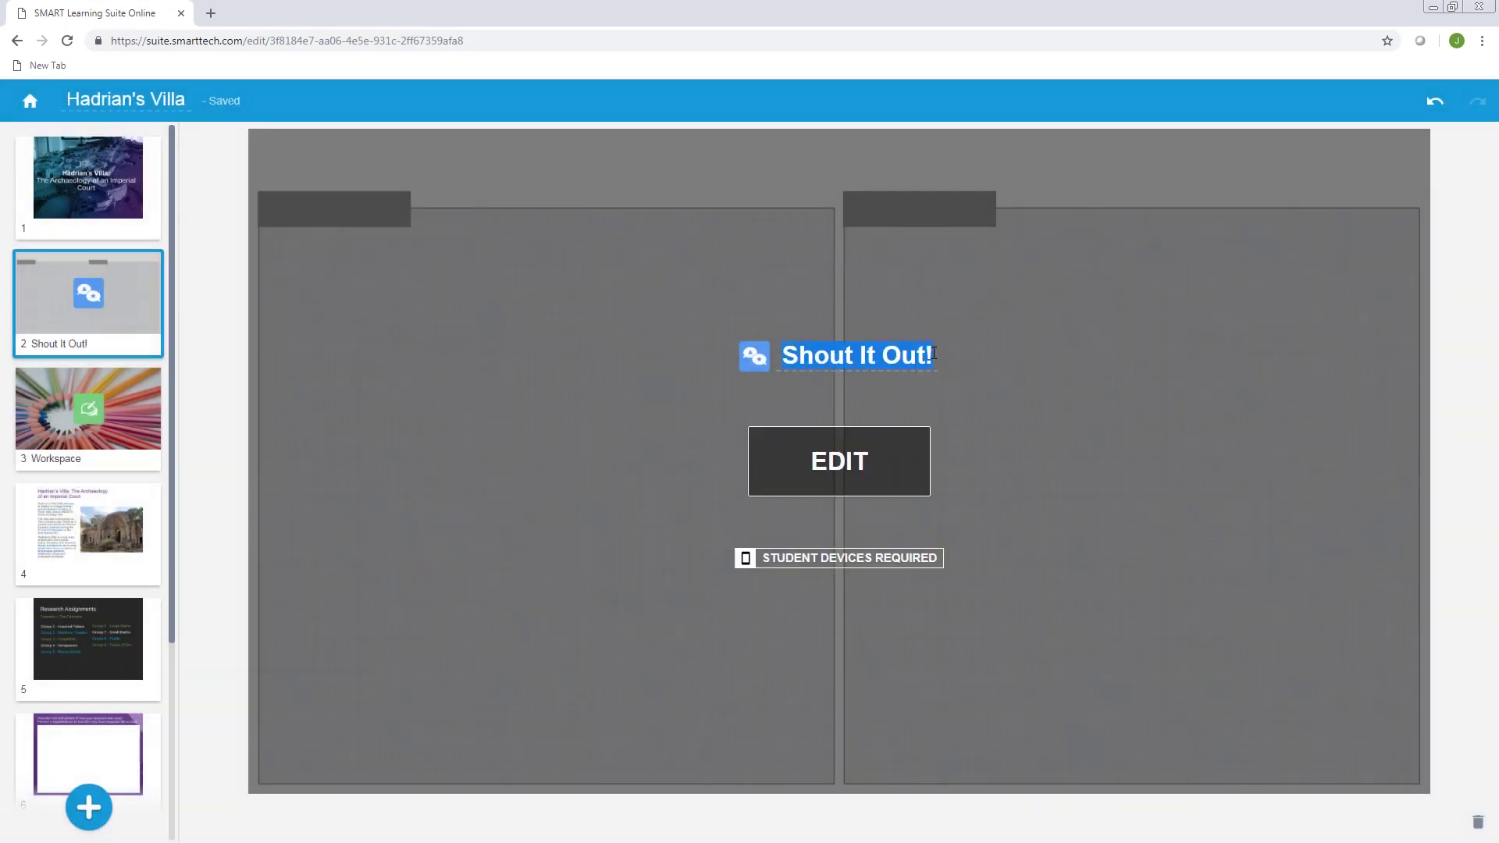
text(Know)
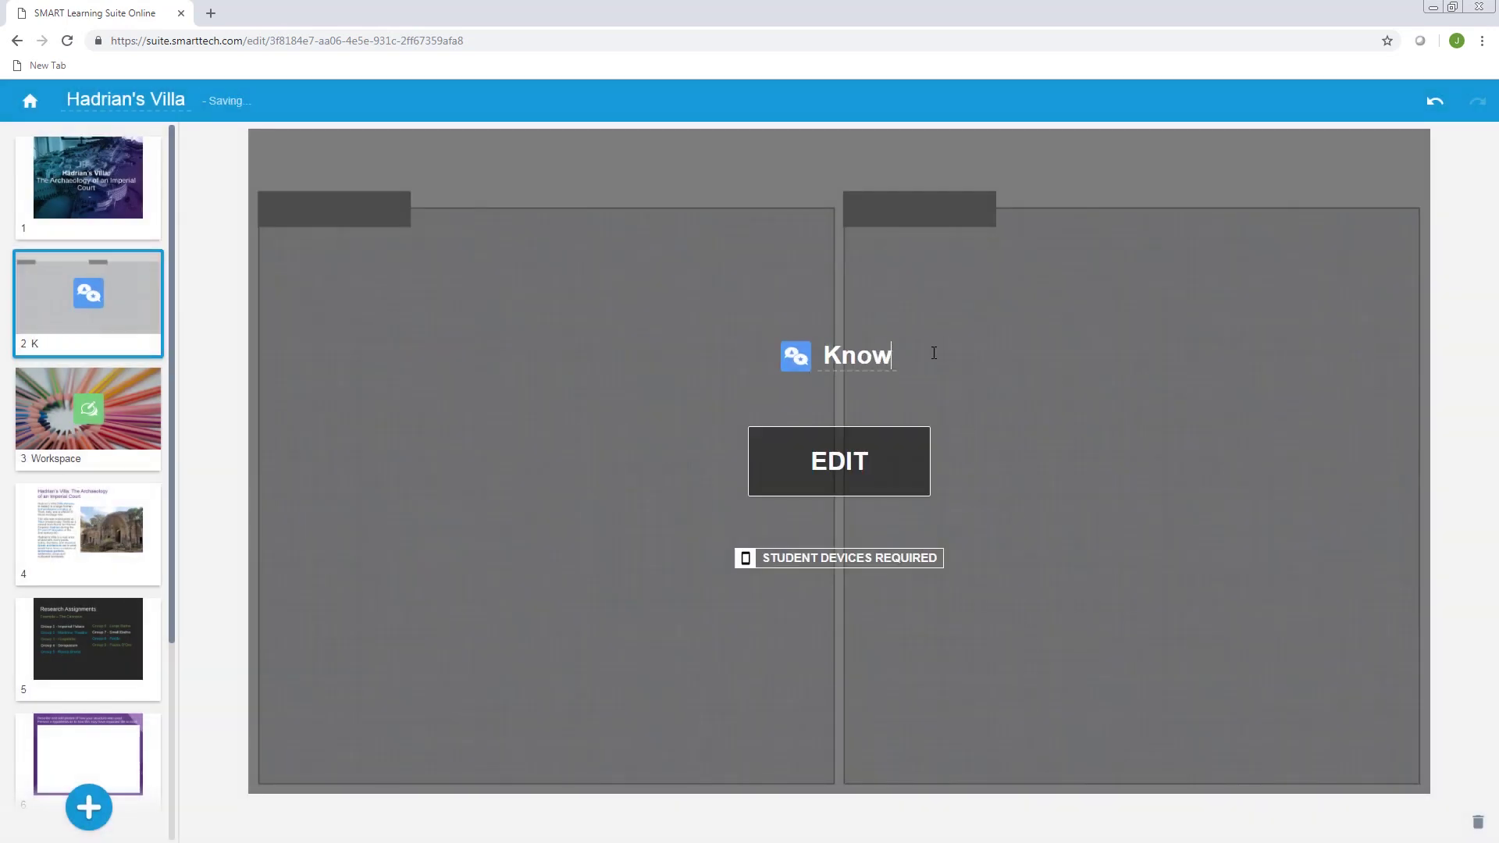
text(ledge )
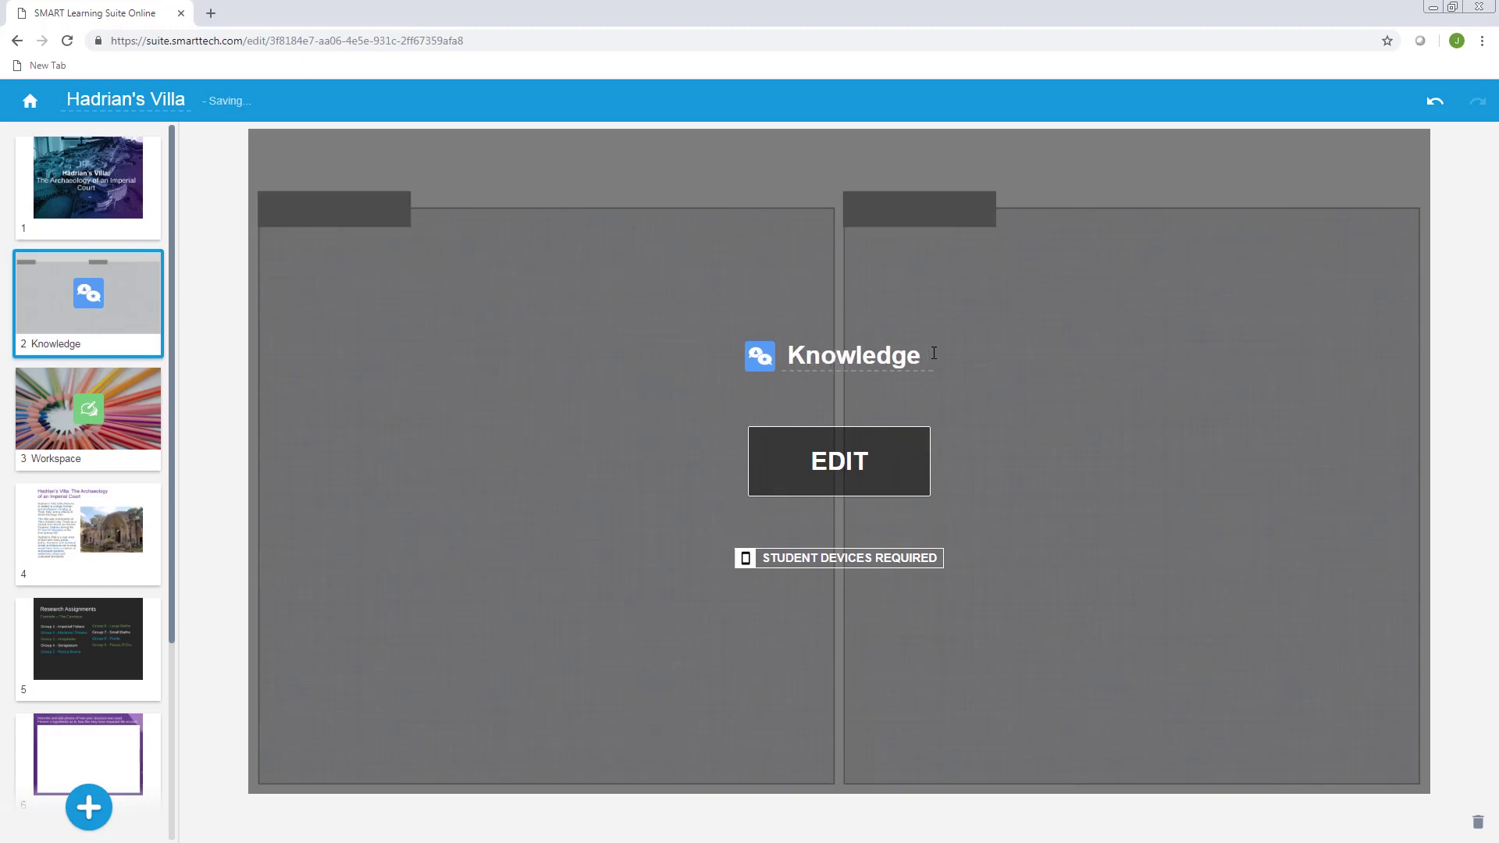
text(Check)
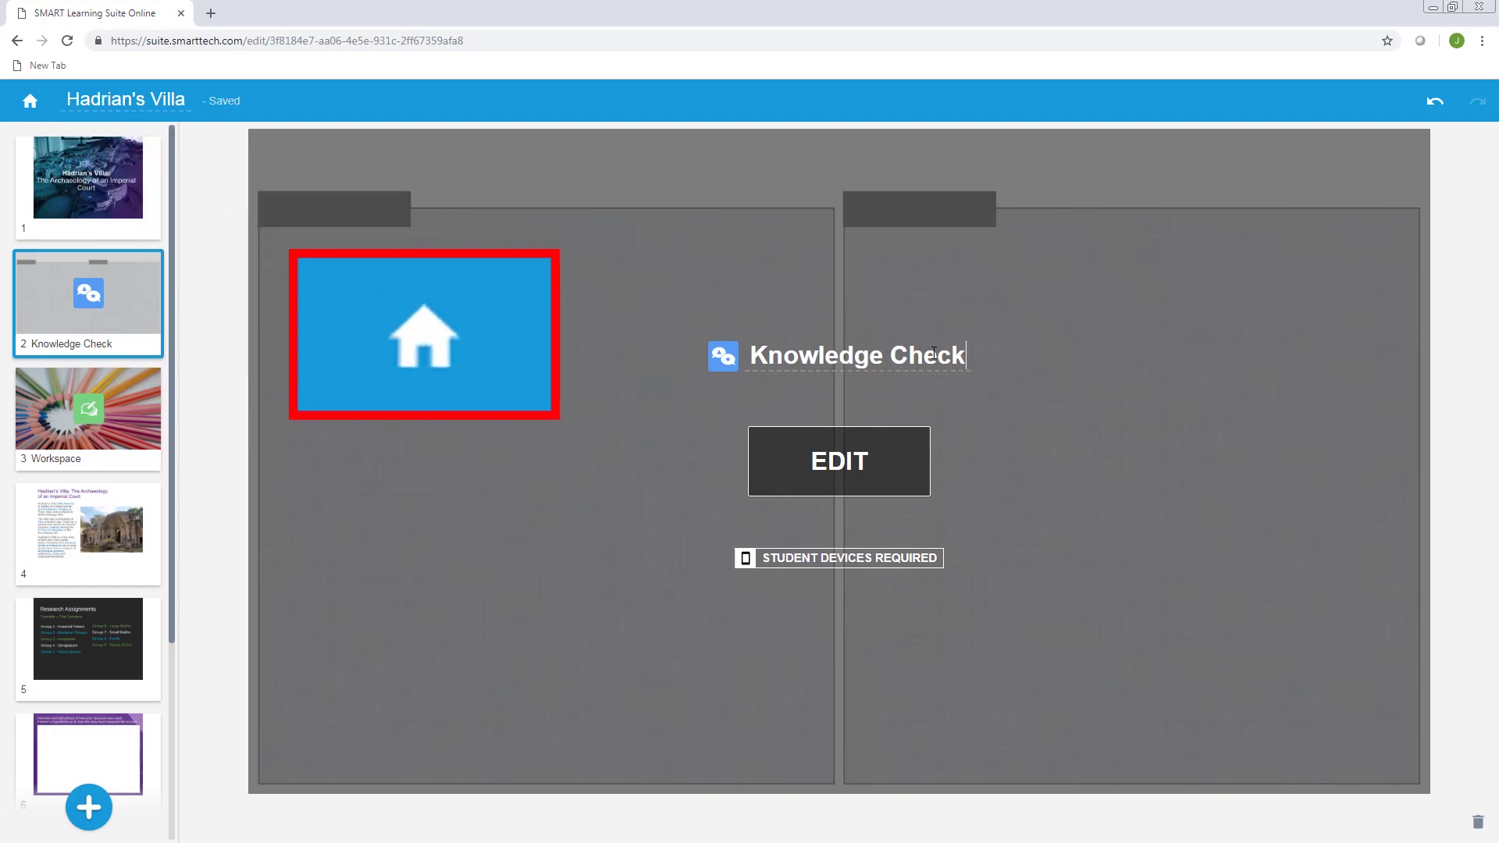
- Exit Delivery mode and go back to the library showing the Hadrian's Villa lesson
click(30, 101)
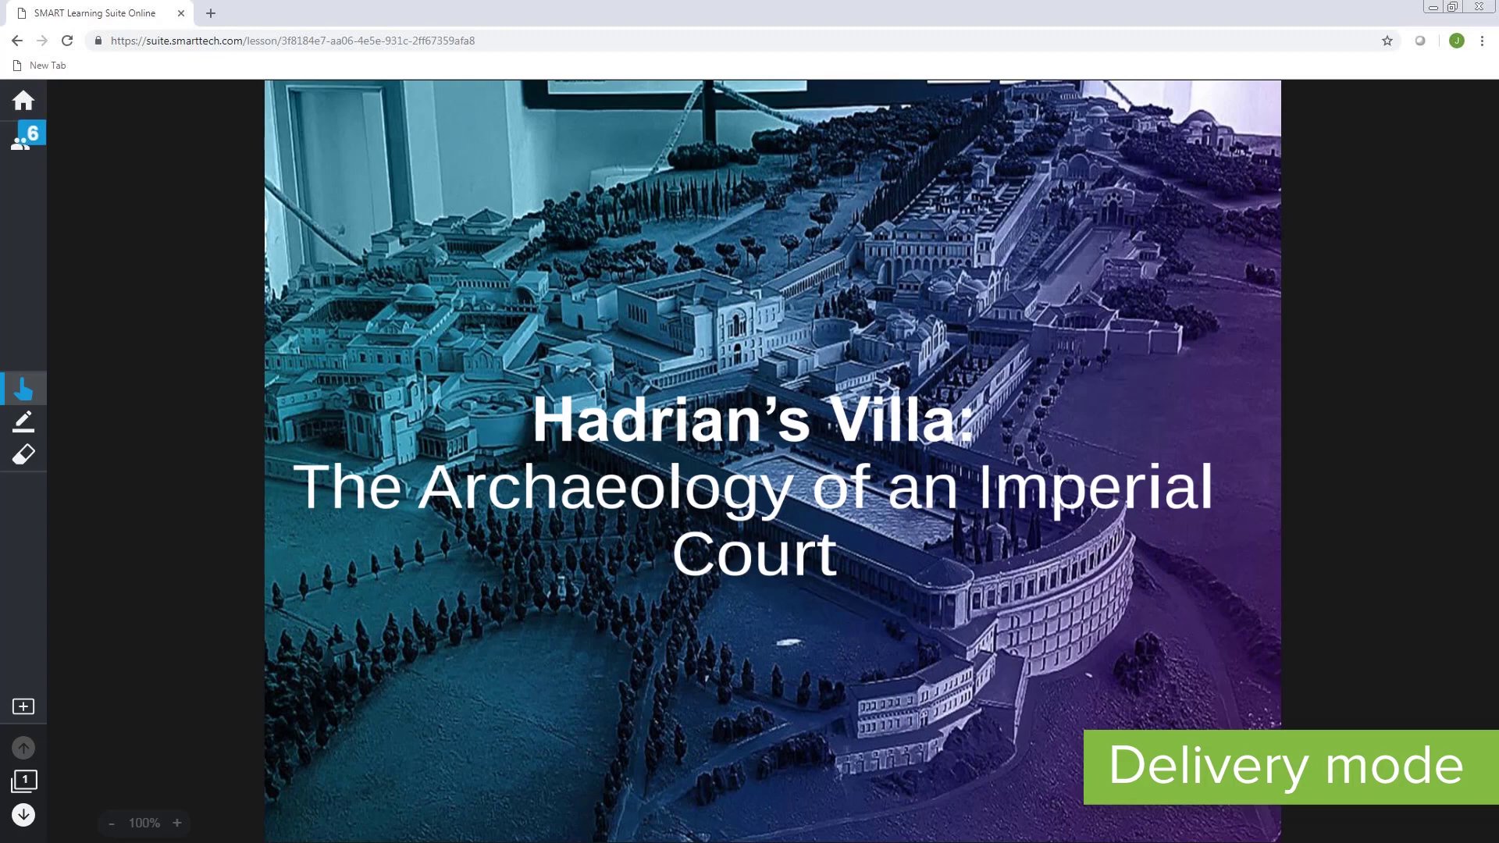
click(34, 101)
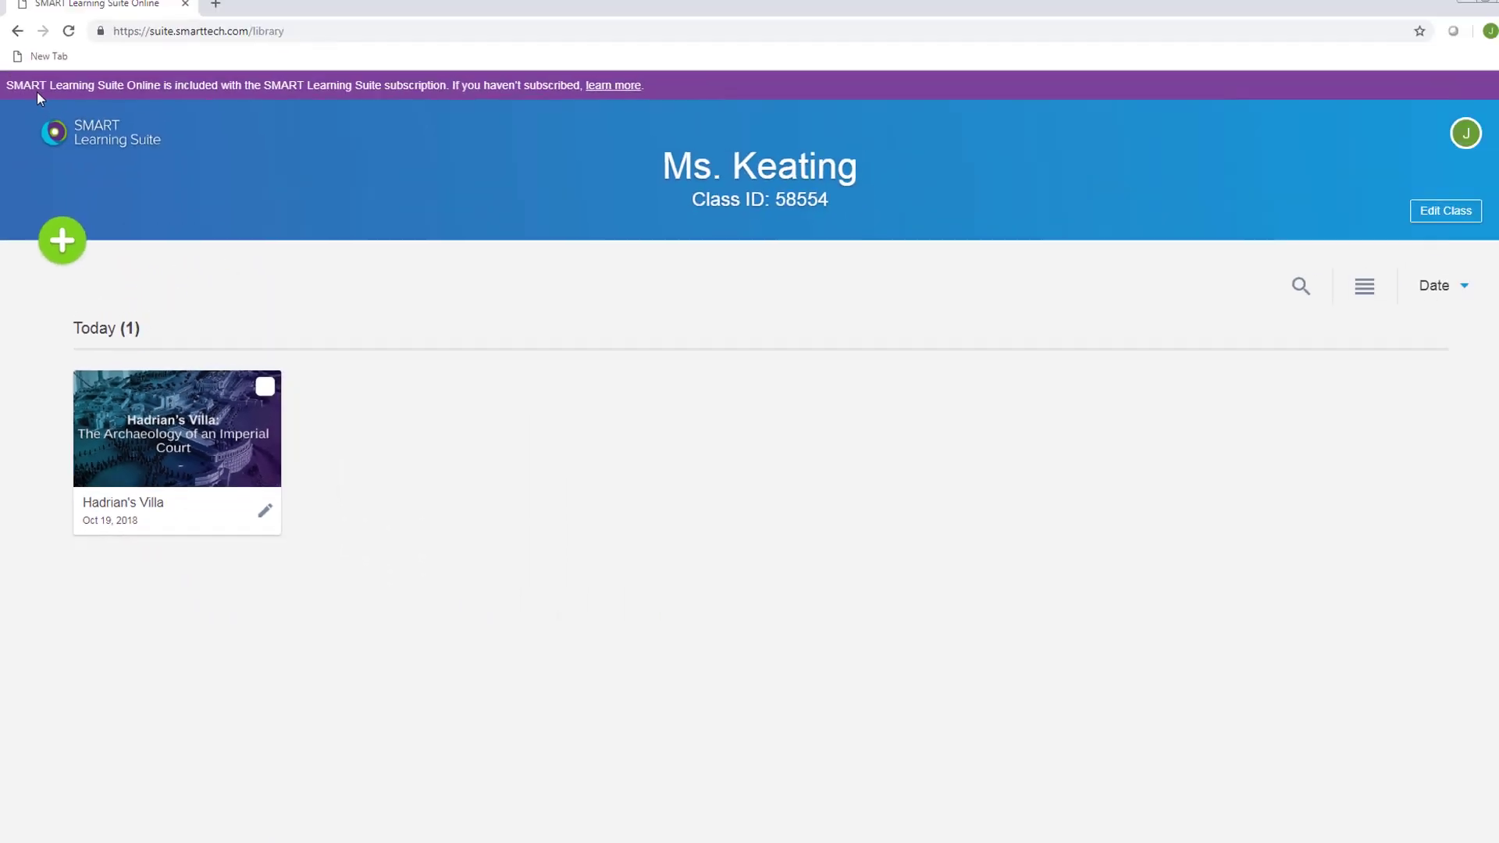
- Return to the lesson library and open the Request a feature forum on smarttech.uservoice.com
click(941, 648)
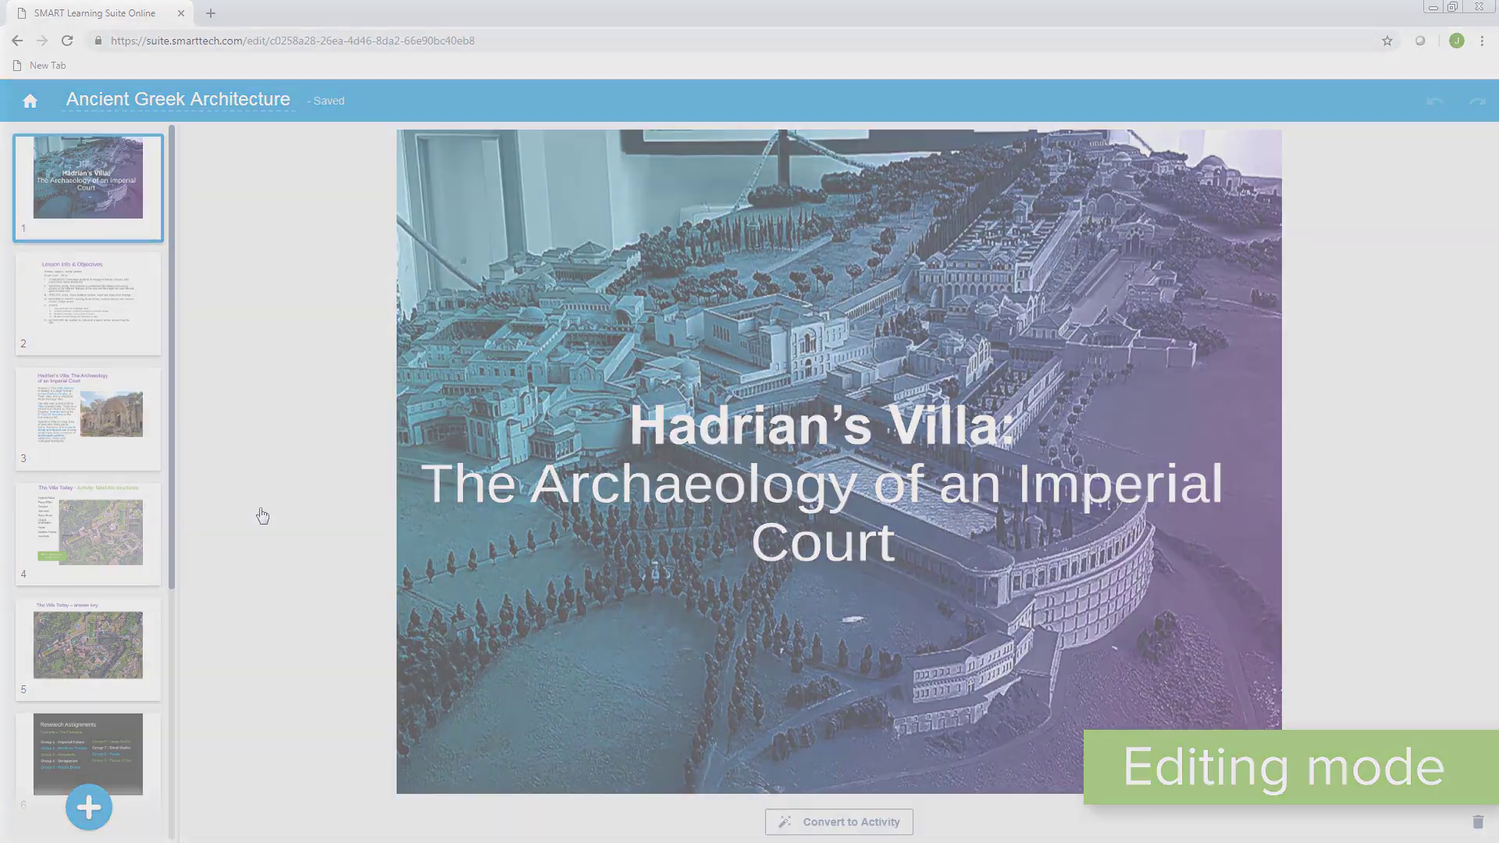
click(30, 100)
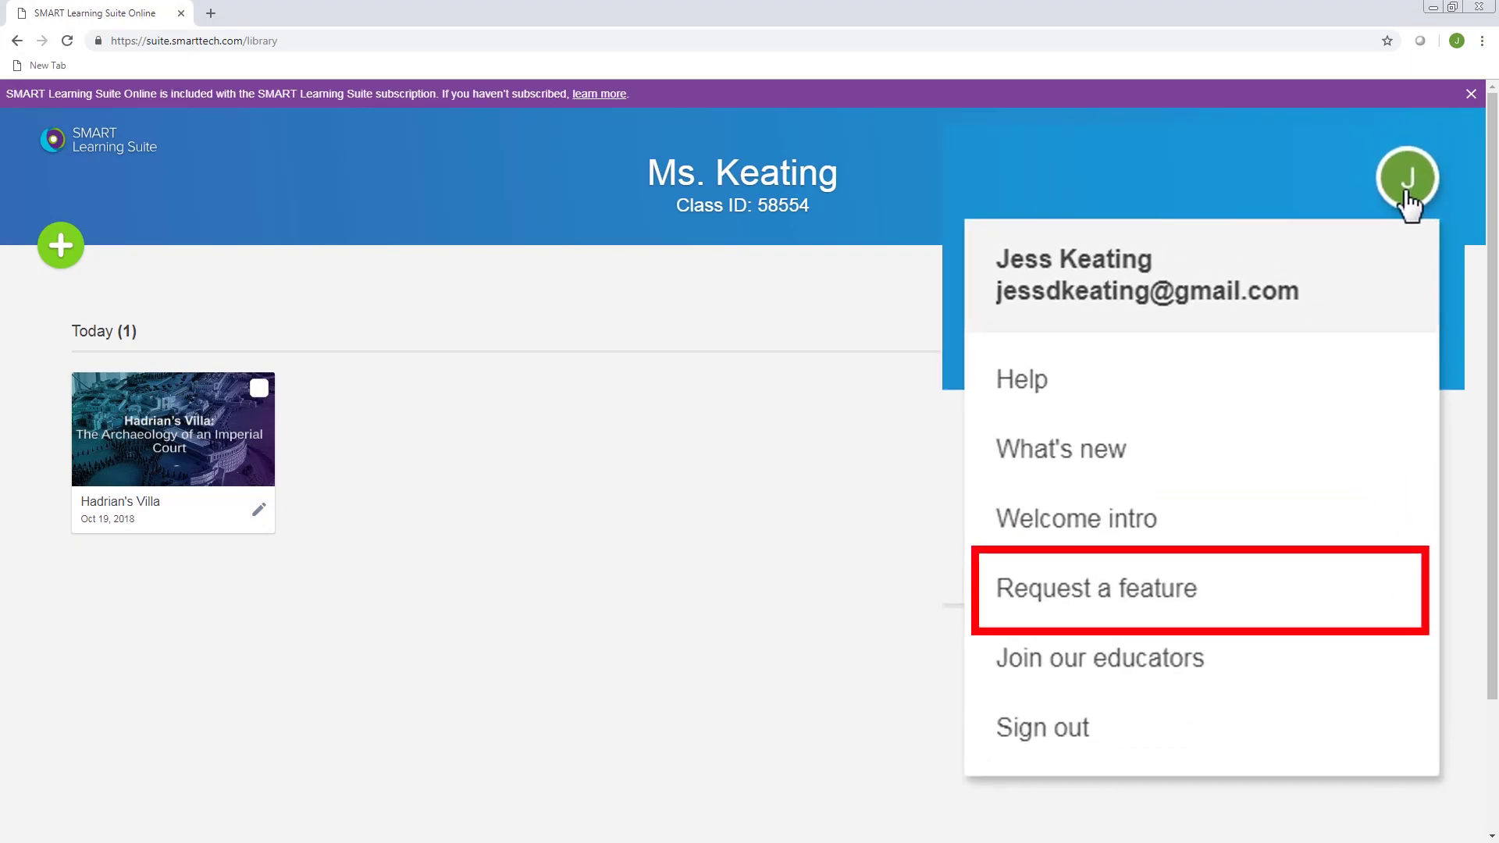
click(1212, 599)
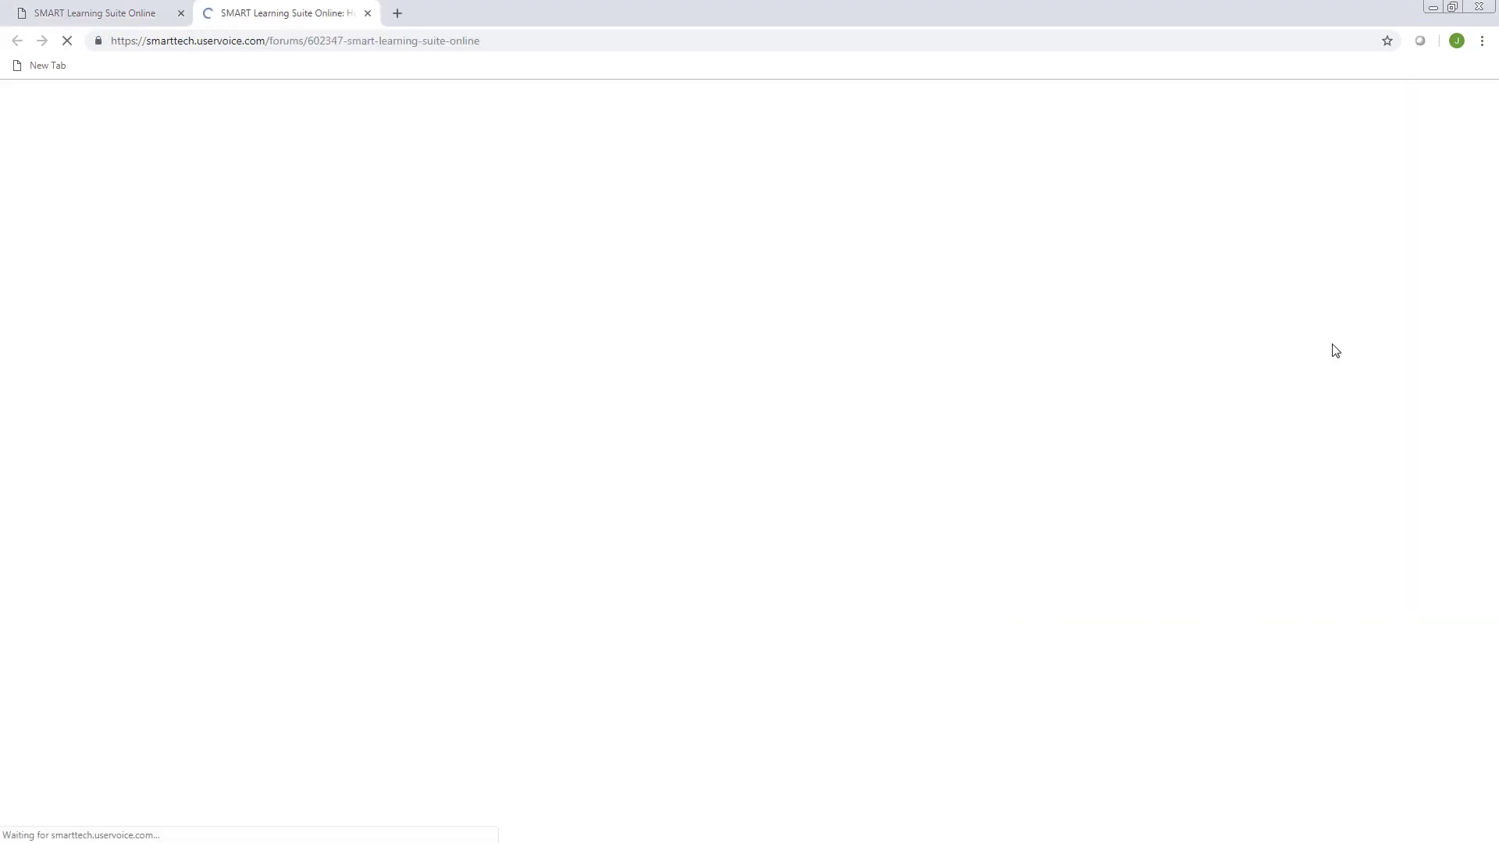